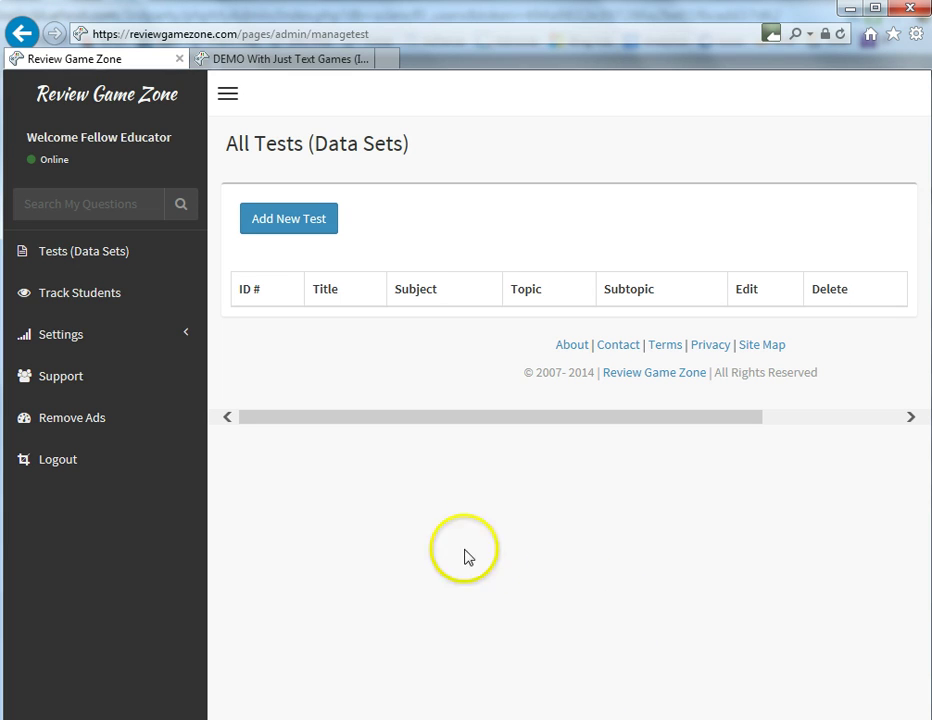
Open Track Students from the sidebar and scroll through the terms of service
click(126, 300)
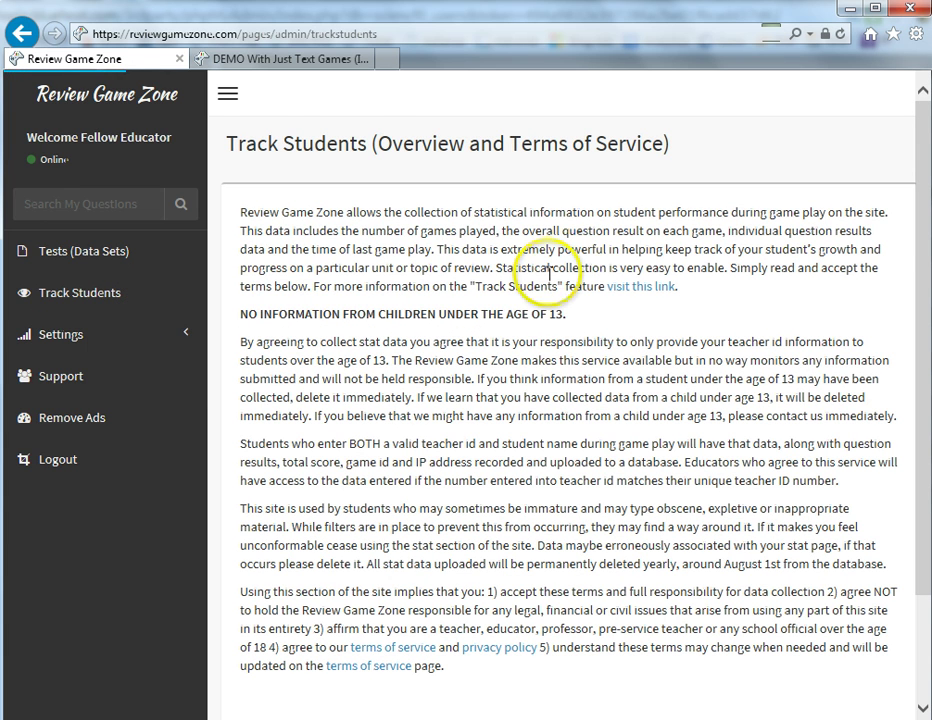
scroll(924, 222, down, 3)
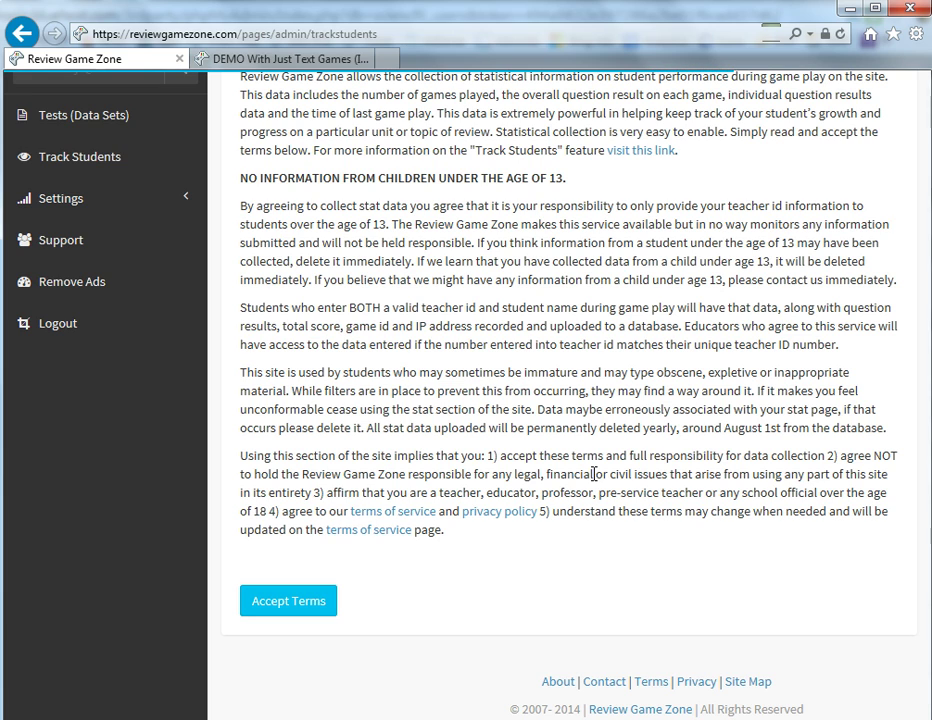
Accept the terms to reach the Statistics: Student Results page
click(295, 602)
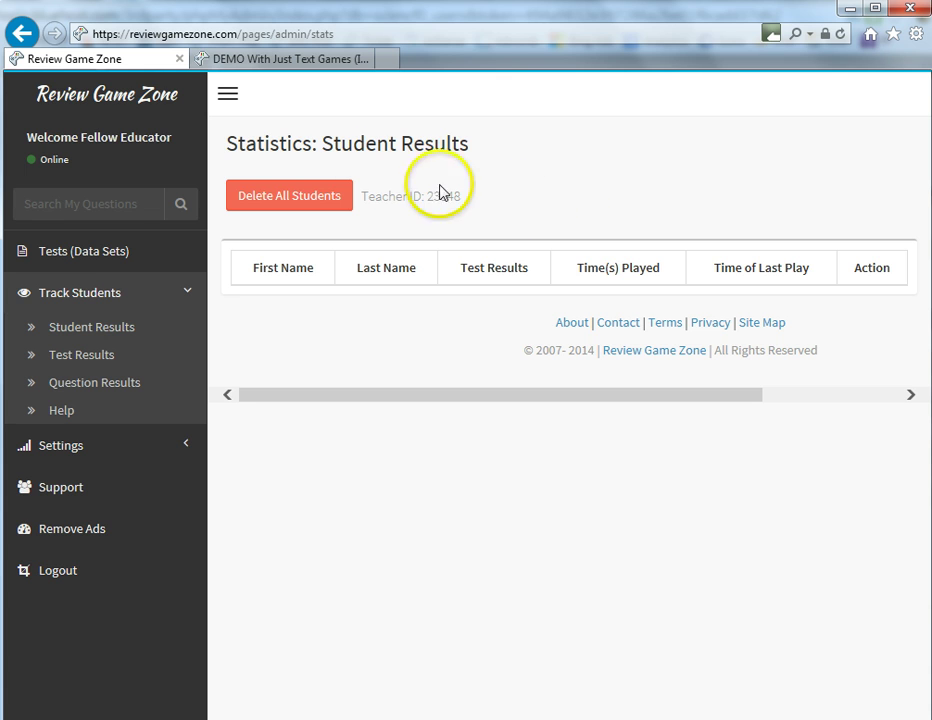
Switch to the DEMO With Just Text Games browser tab
click(285, 62)
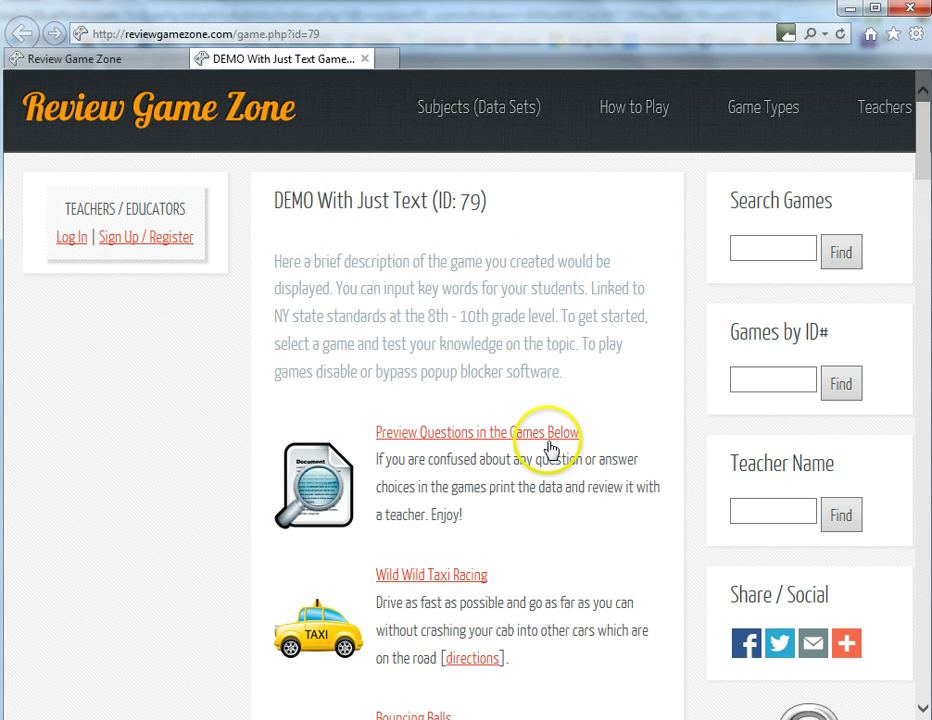
Scroll down the DEMO With Just Text game list and launch Question Quiz
scroll(551, 447, down, 3)
scroll(475, 395, down, 2)
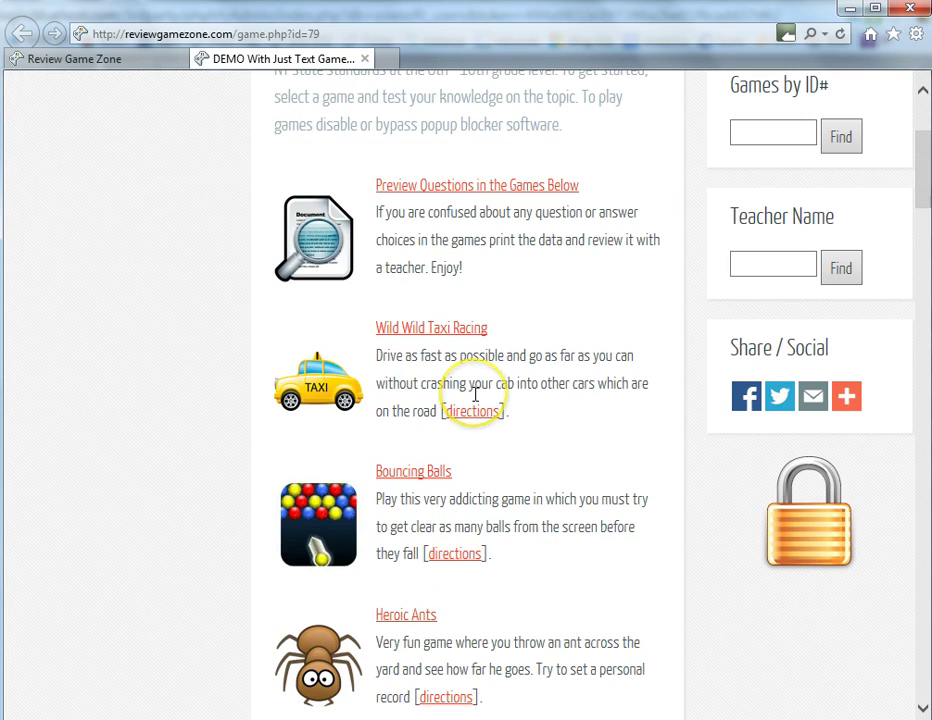
scroll(440, 402, down, 3)
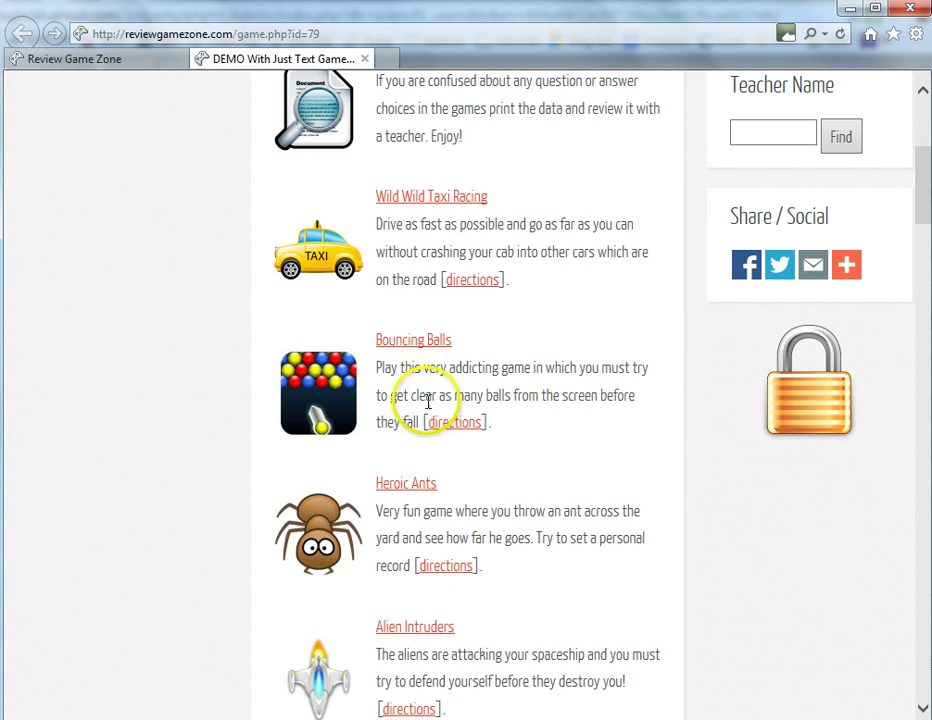
scroll(390, 510, down, 4)
scroll(407, 518, down, 12)
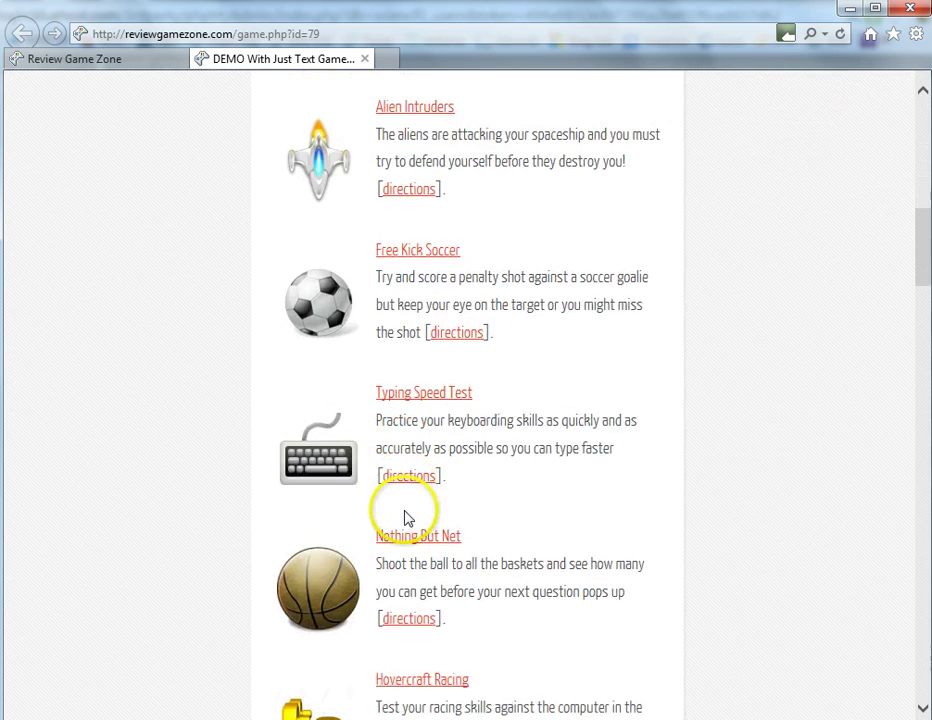
scroll(407, 518, down, 5)
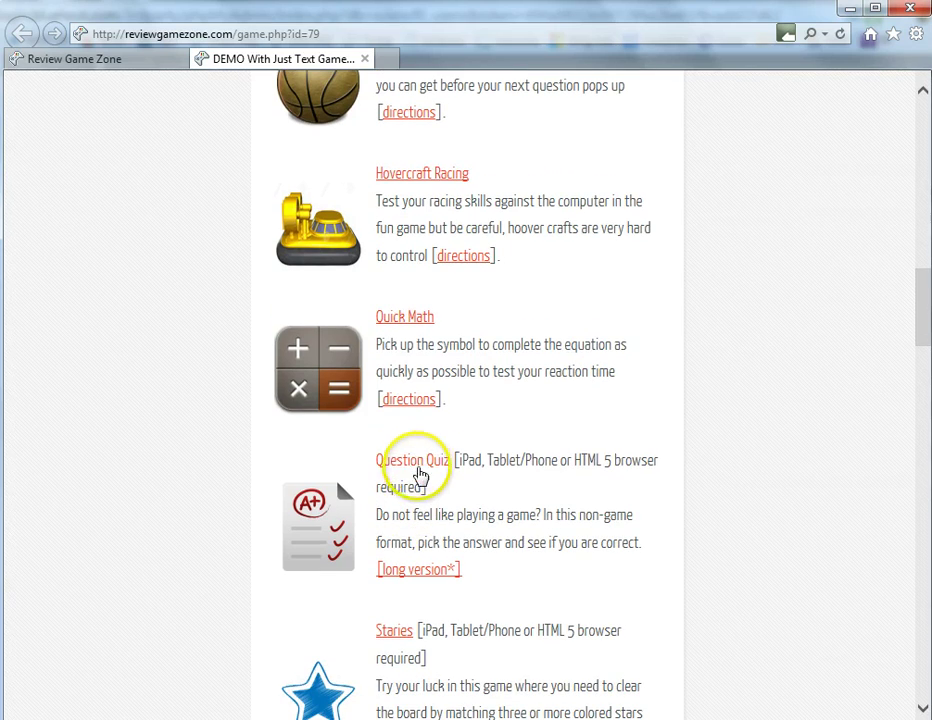
click(418, 467)
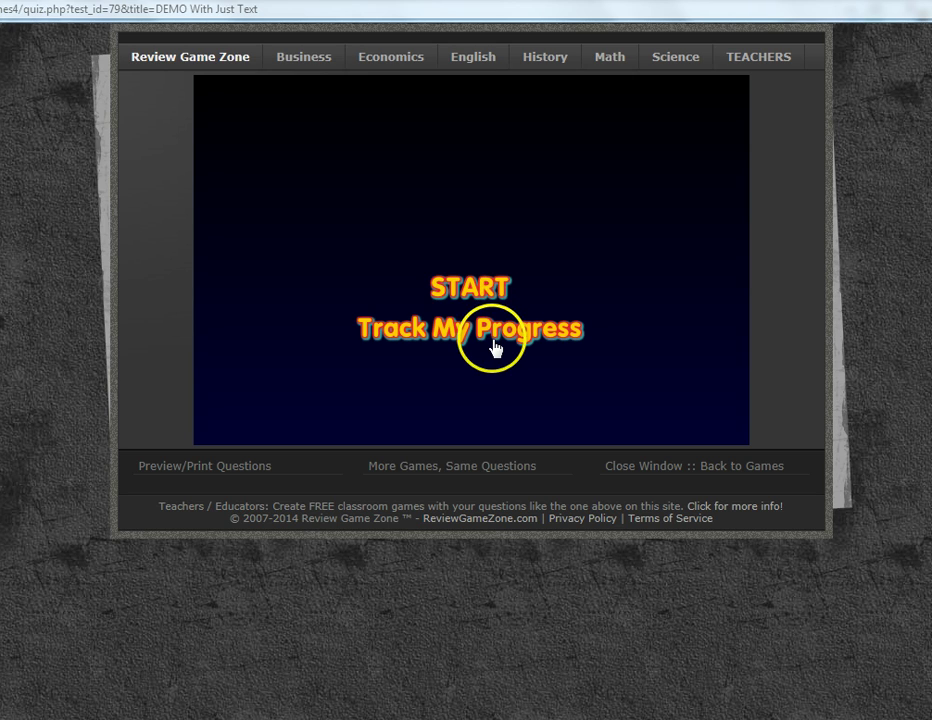
Choose Track My Progress, enter the student's first and last name and the teacher ID, then play
click(494, 334)
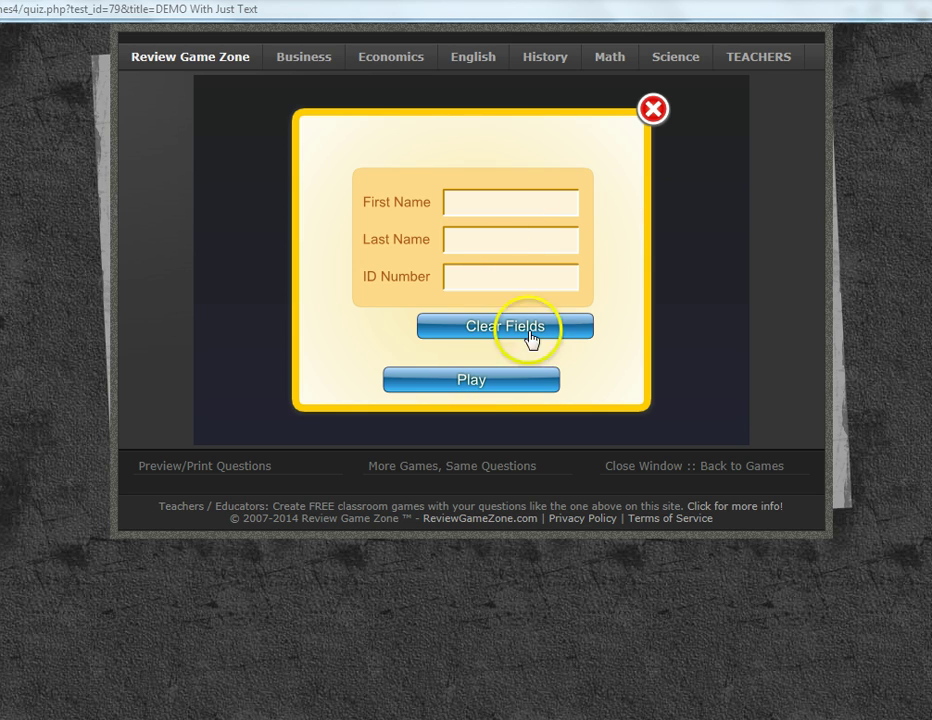
click(530, 197)
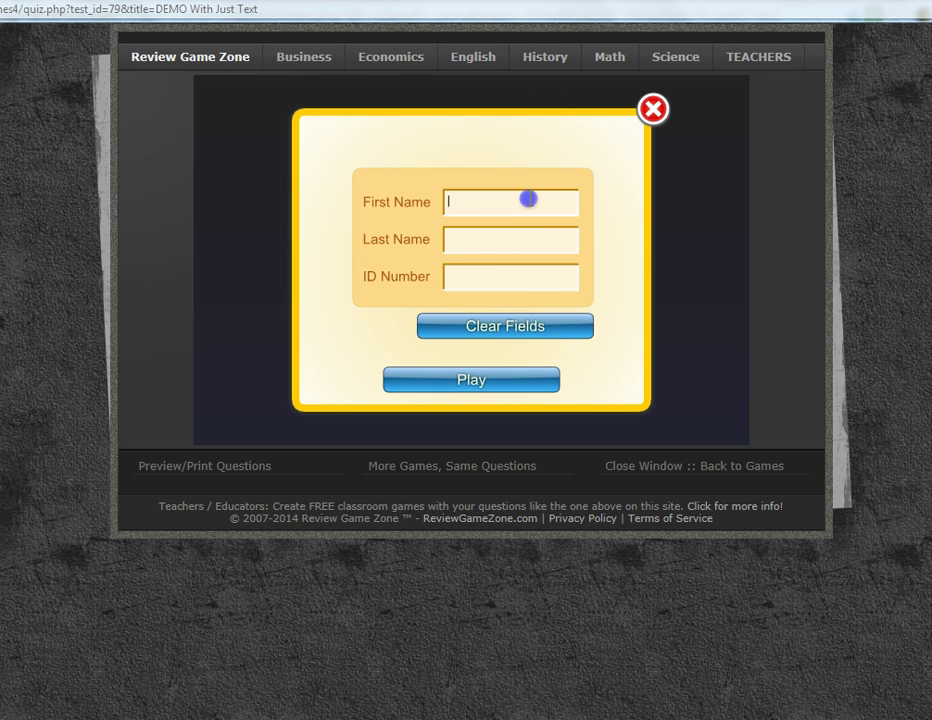
click(533, 244)
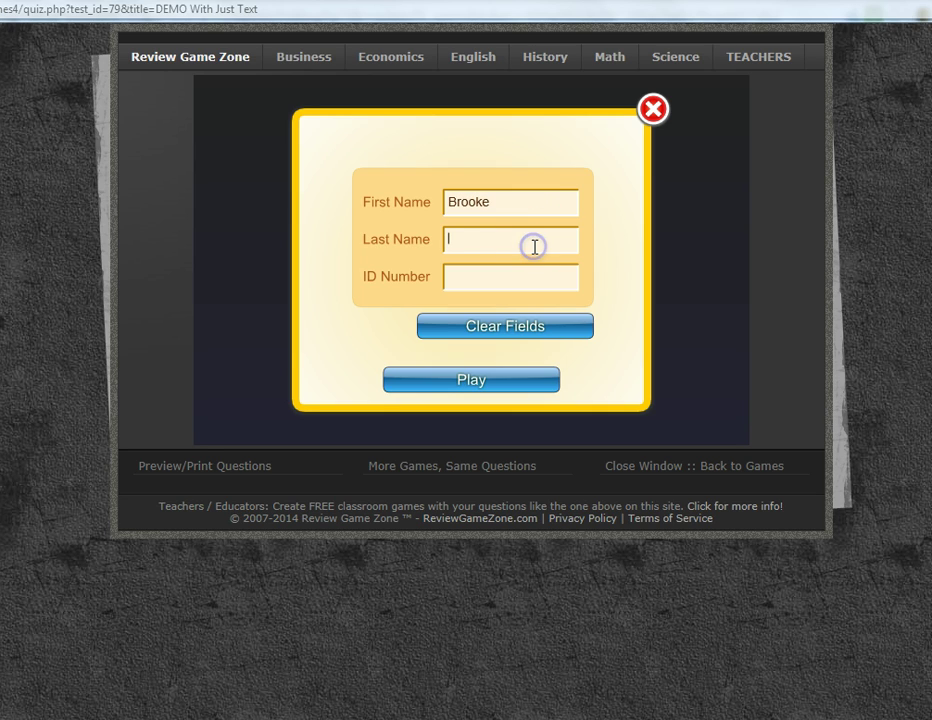
click(529, 274)
text(233)
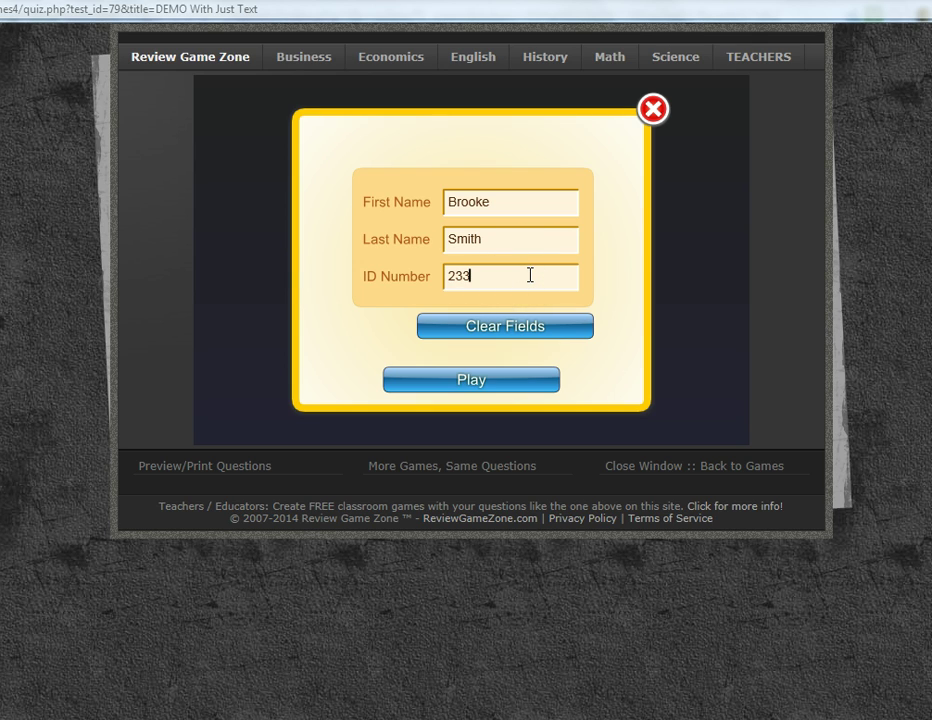
text(48)
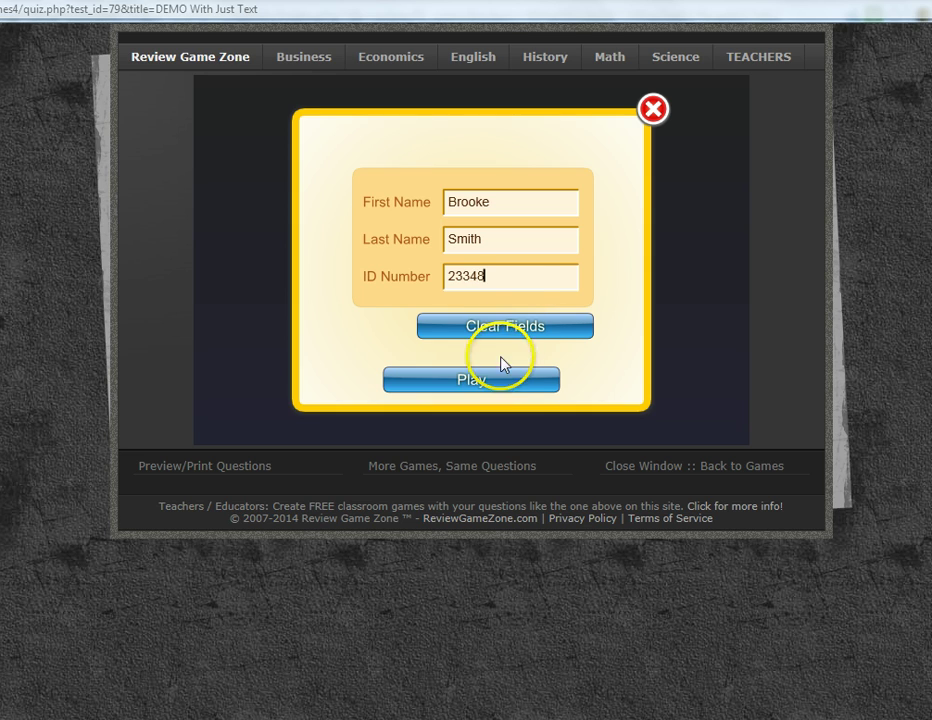
click(495, 383)
Answer the opening questions, including Washington, red, cats, triangle and mass
click(321, 286)
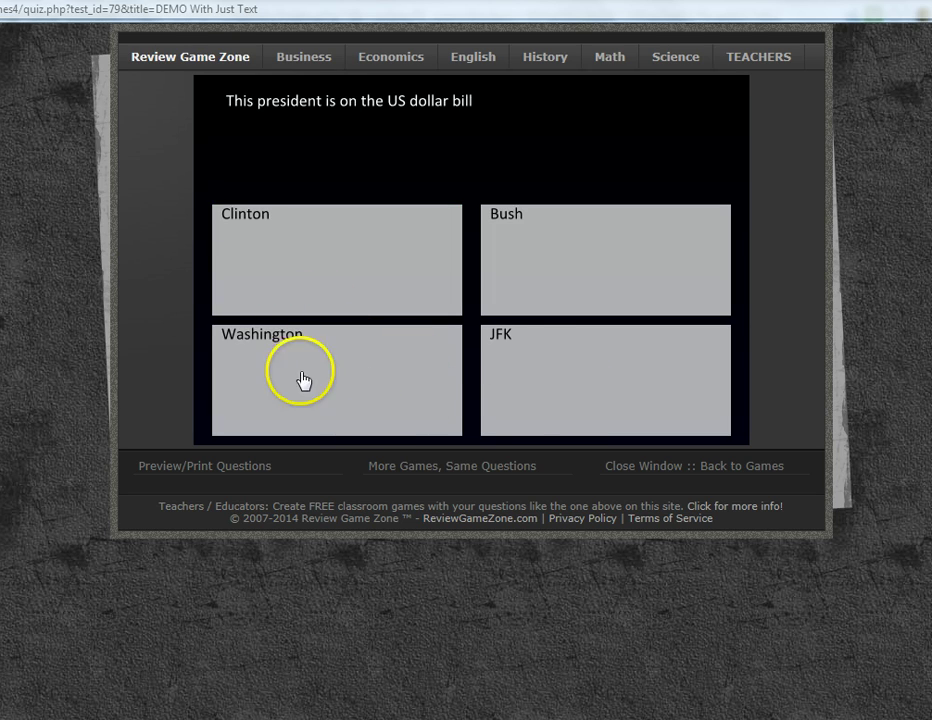
click(302, 370)
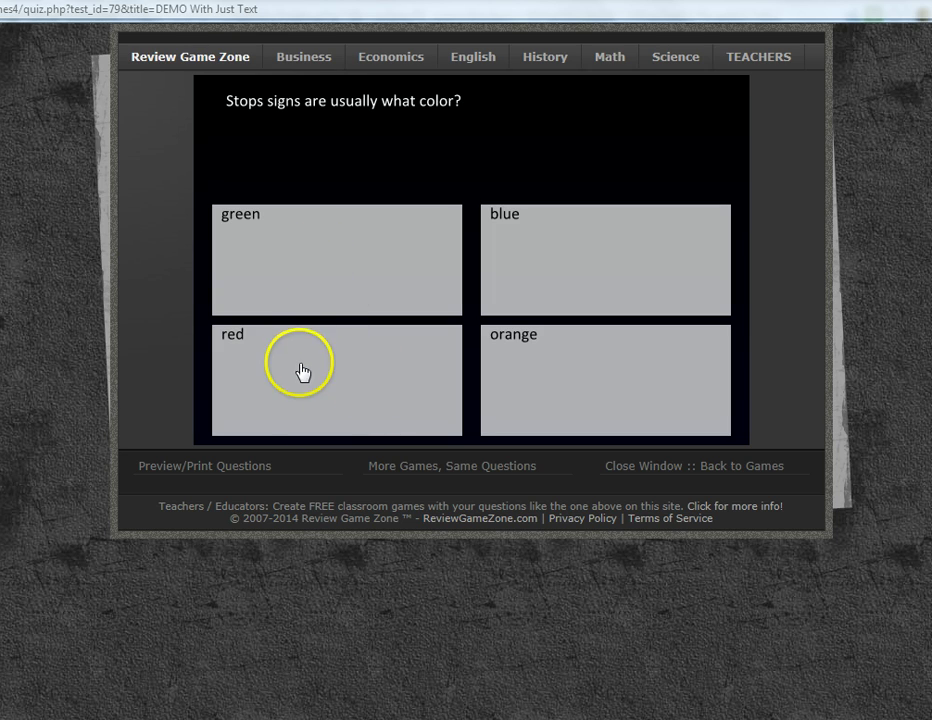
click(302, 370)
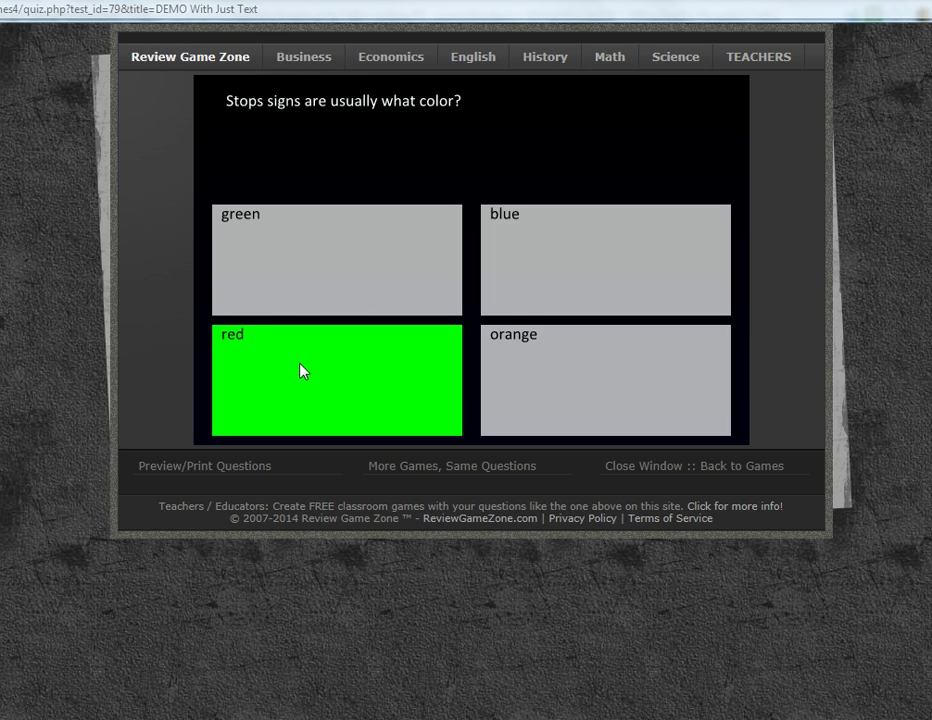
click(357, 272)
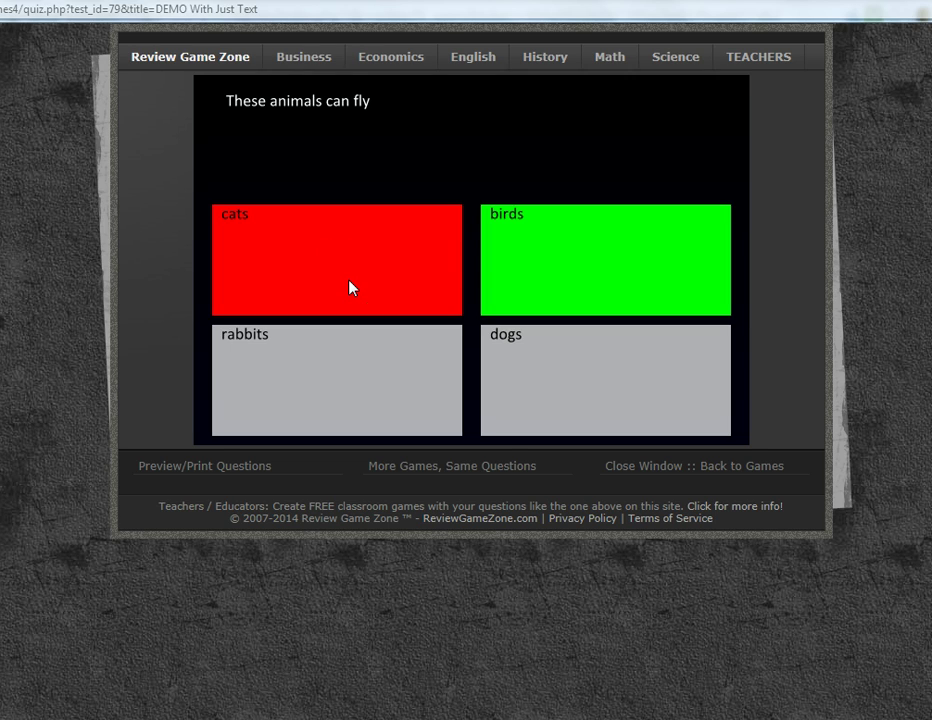
click(294, 264)
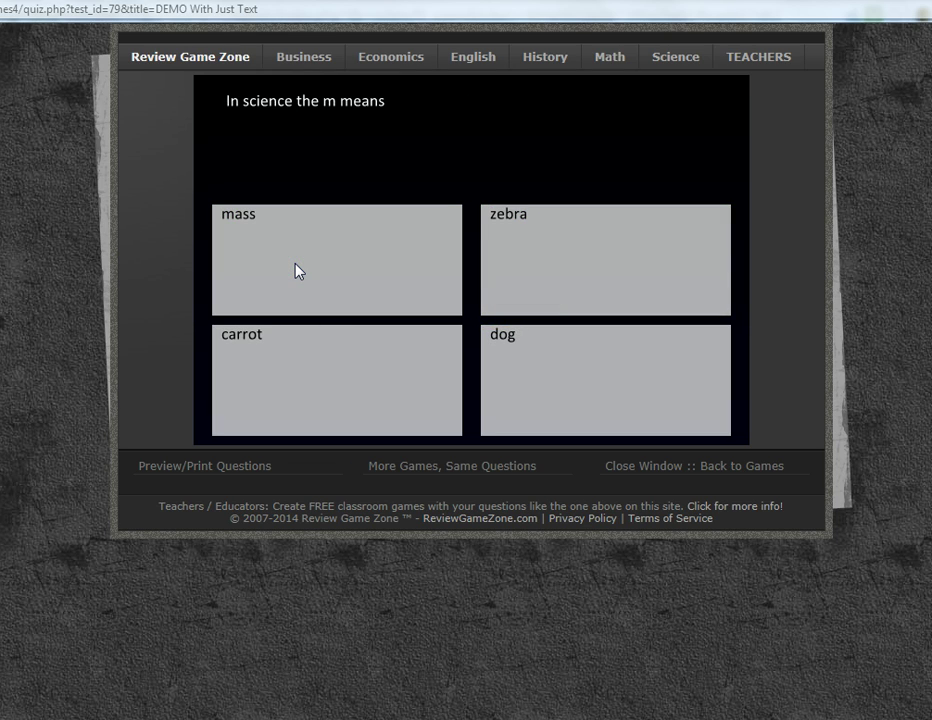
click(296, 270)
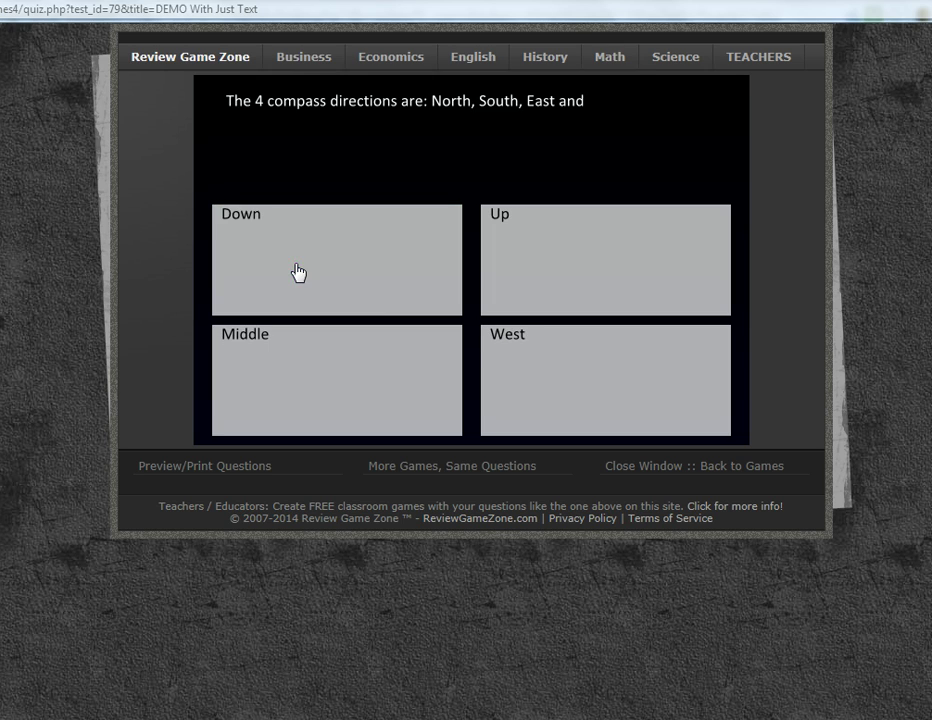
Answer West, 2, 17, 50 and the final question to finish the quiz
click(538, 397)
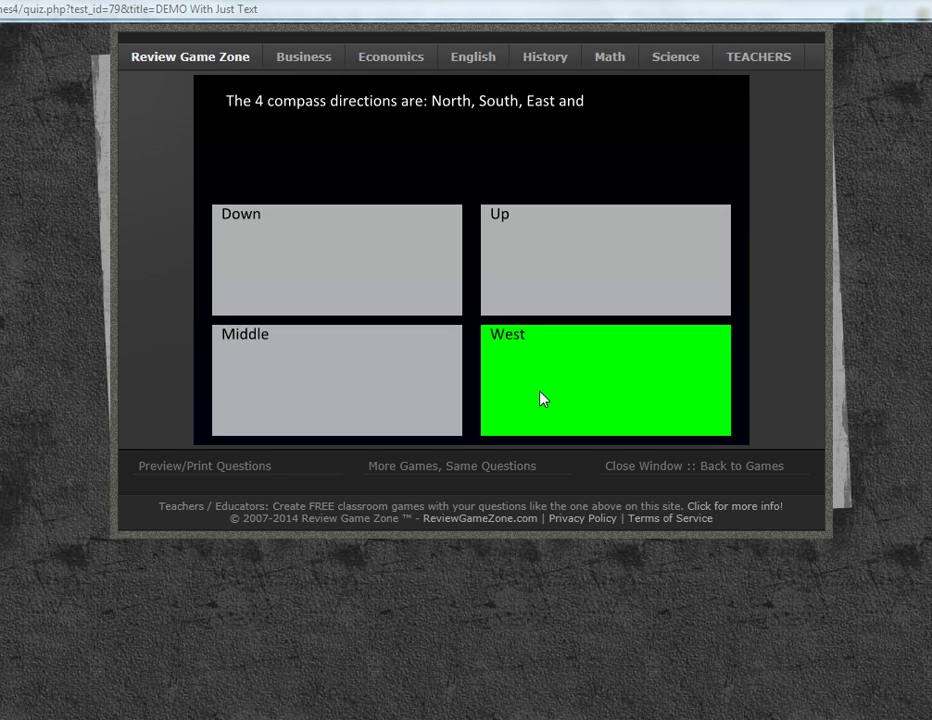
click(307, 246)
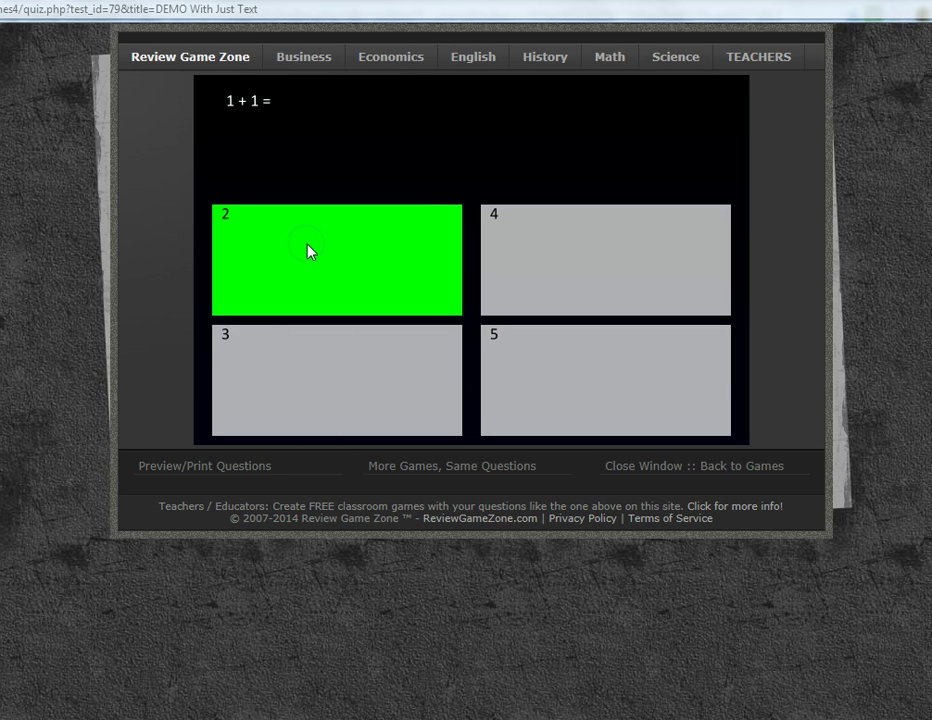
click(323, 406)
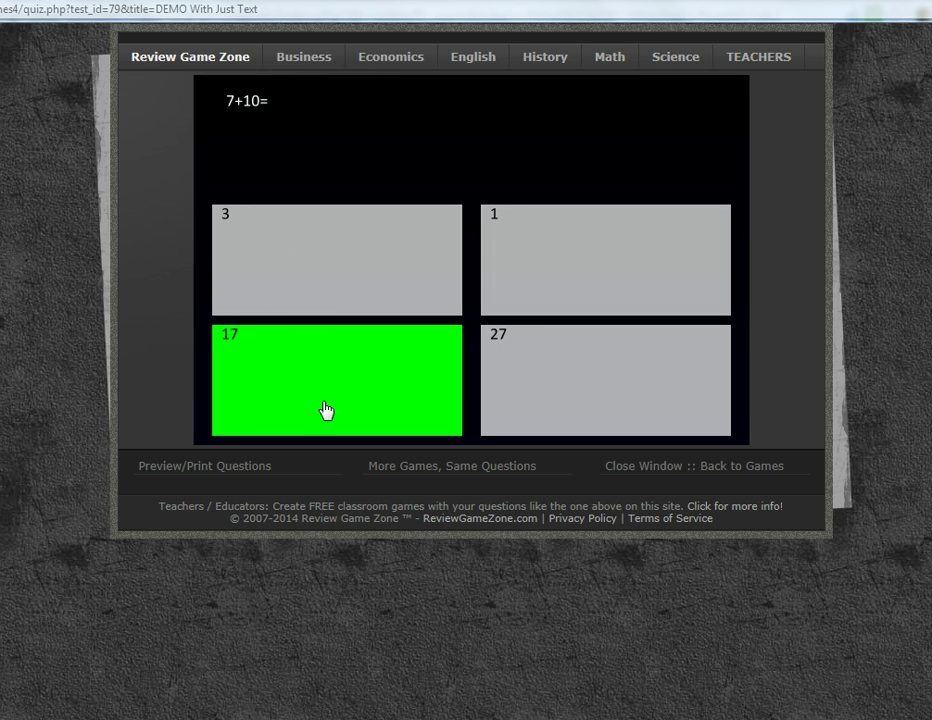
click(318, 371)
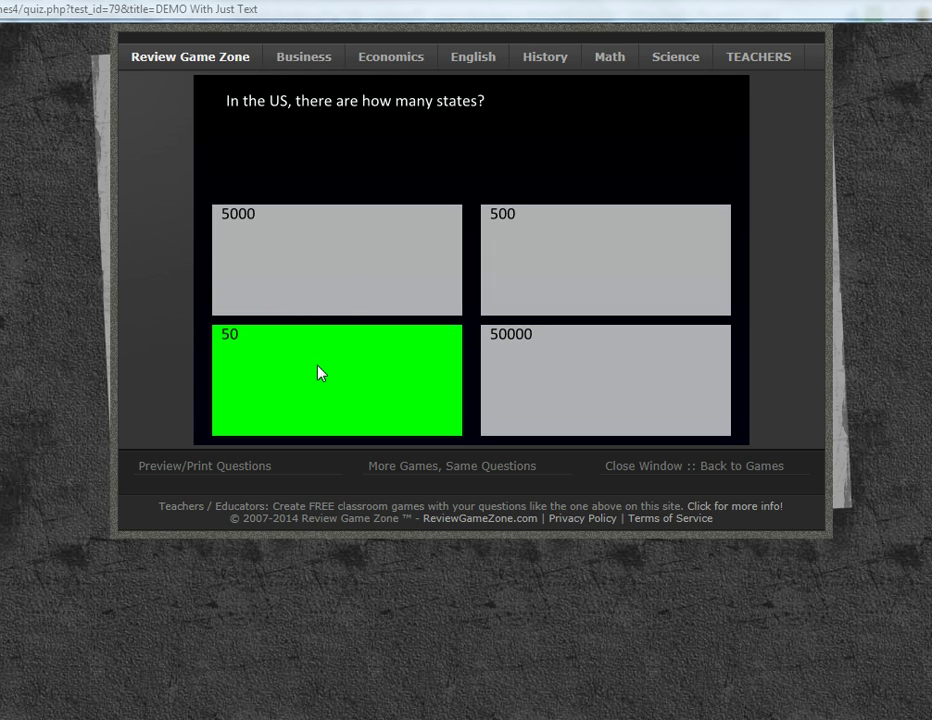
click(530, 247)
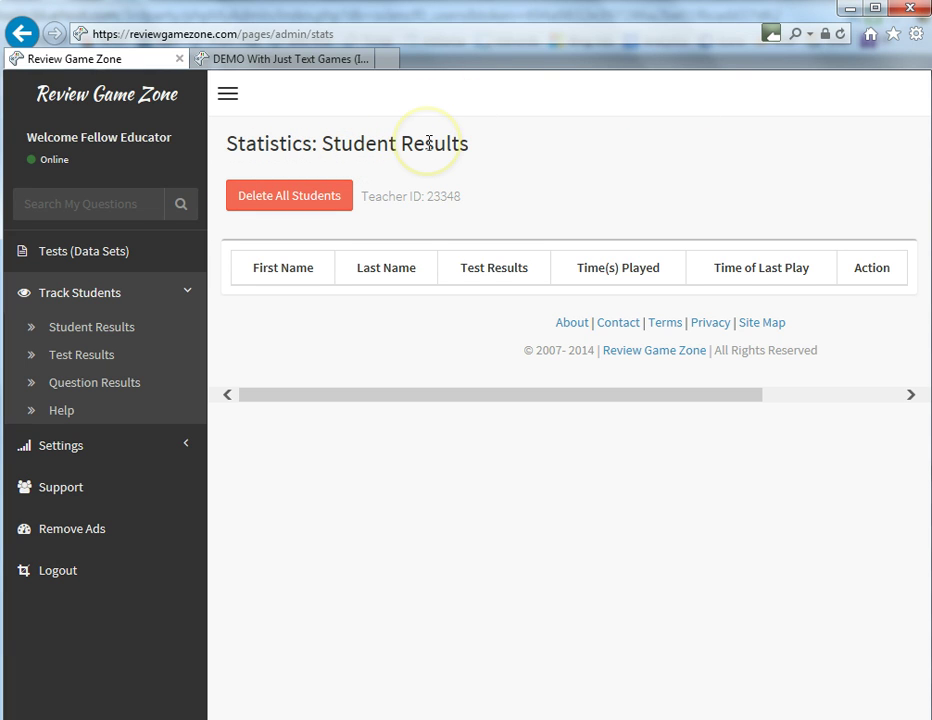
Refresh the Student Results page so the student's 90% (9/10) play is listed
click(840, 34)
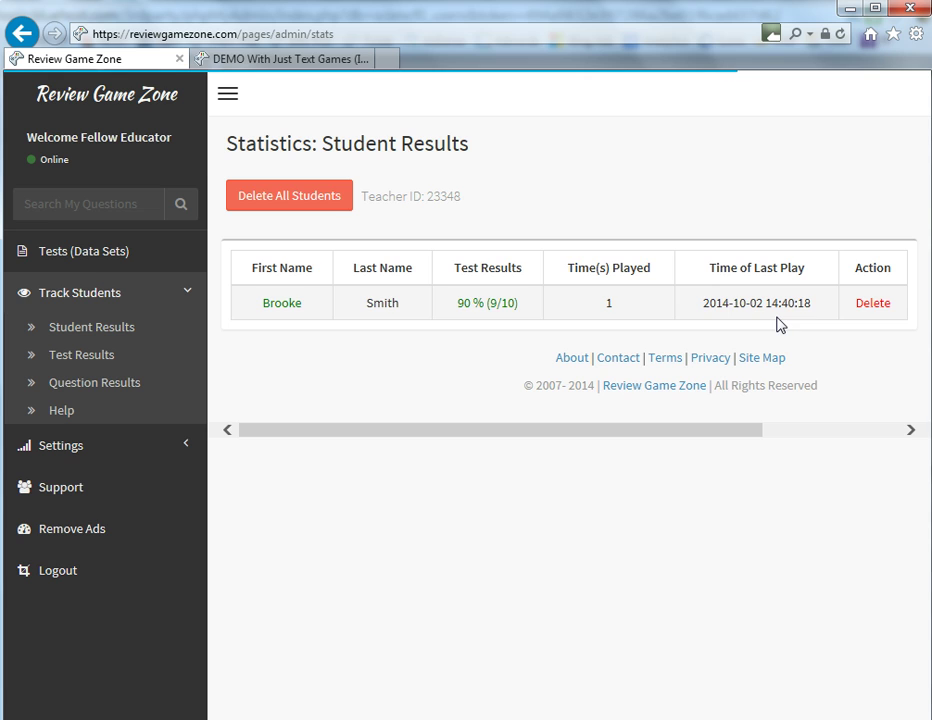
Open the student's test results, preview test 79's questions, then return to the results
click(282, 303)
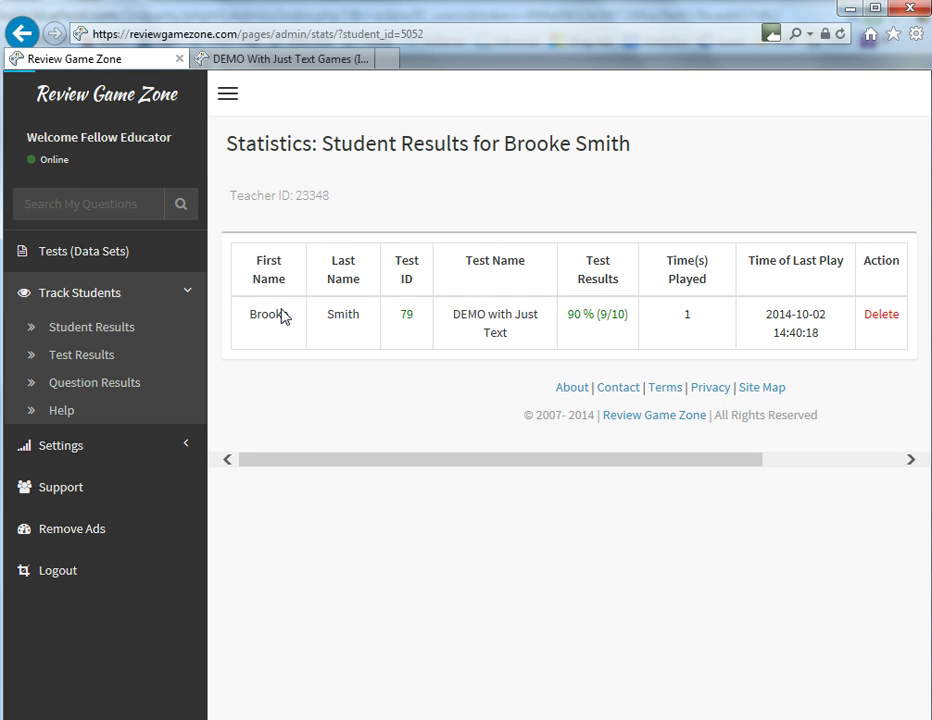
click(406, 316)
scroll(395, 416, down, 3)
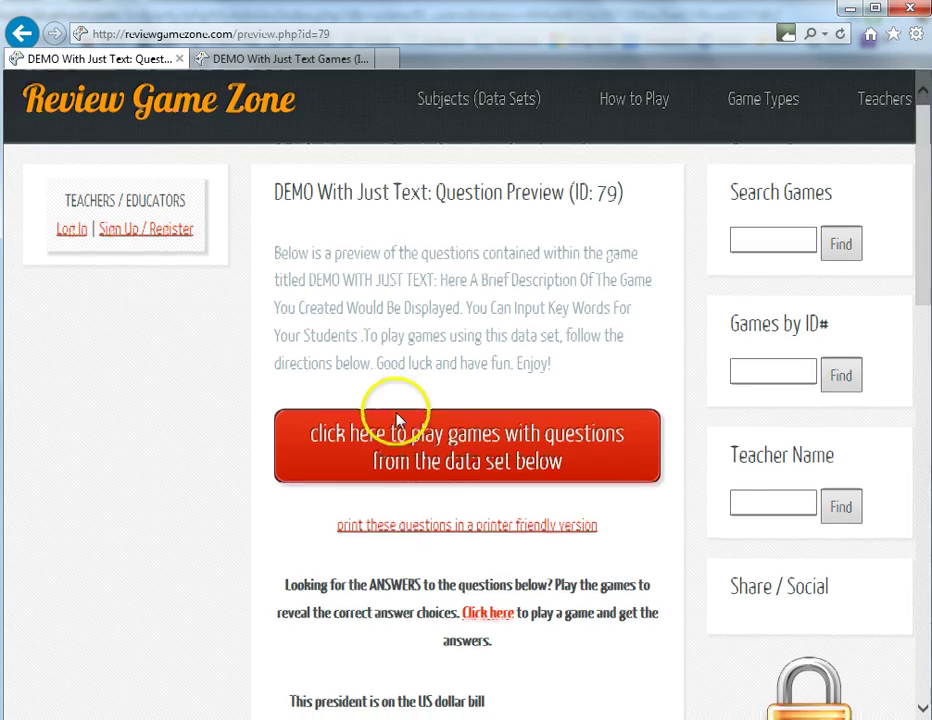
scroll(397, 420, down, 6)
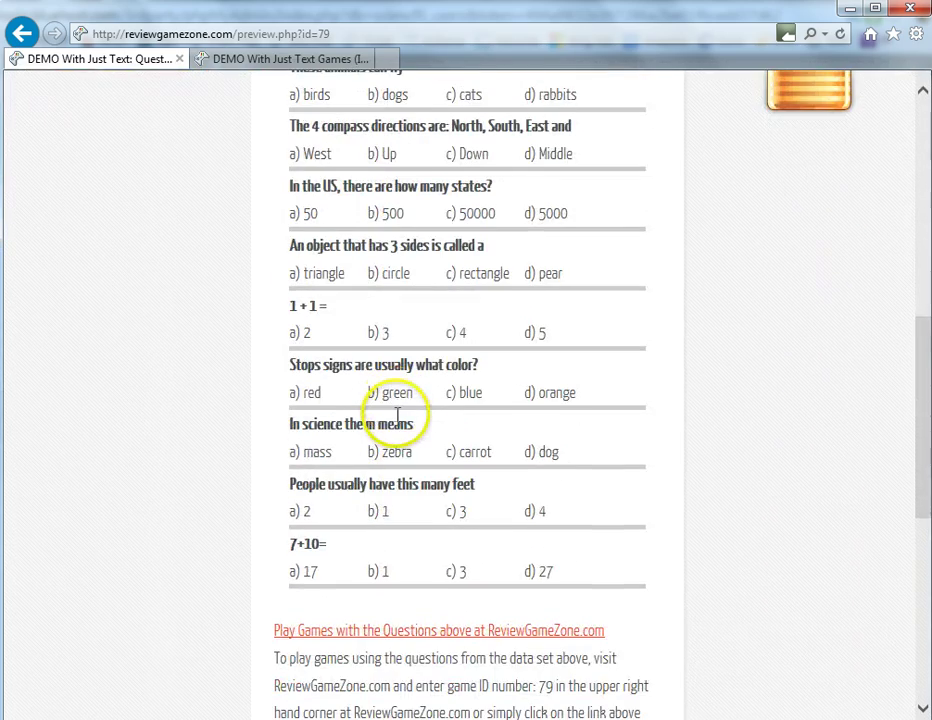
scroll(388, 373, up, 1)
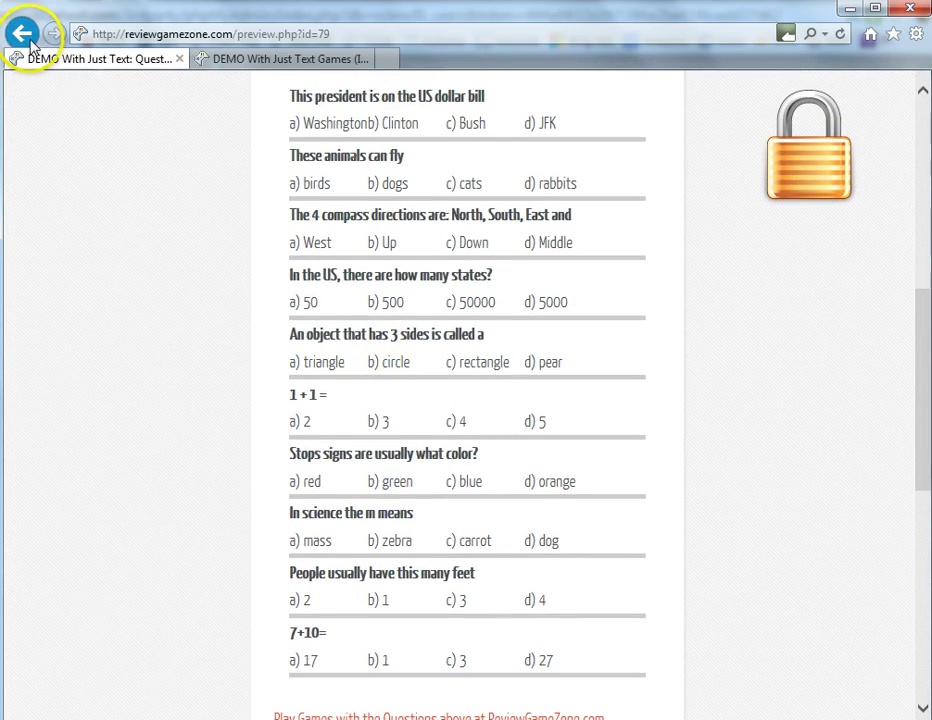
click(26, 38)
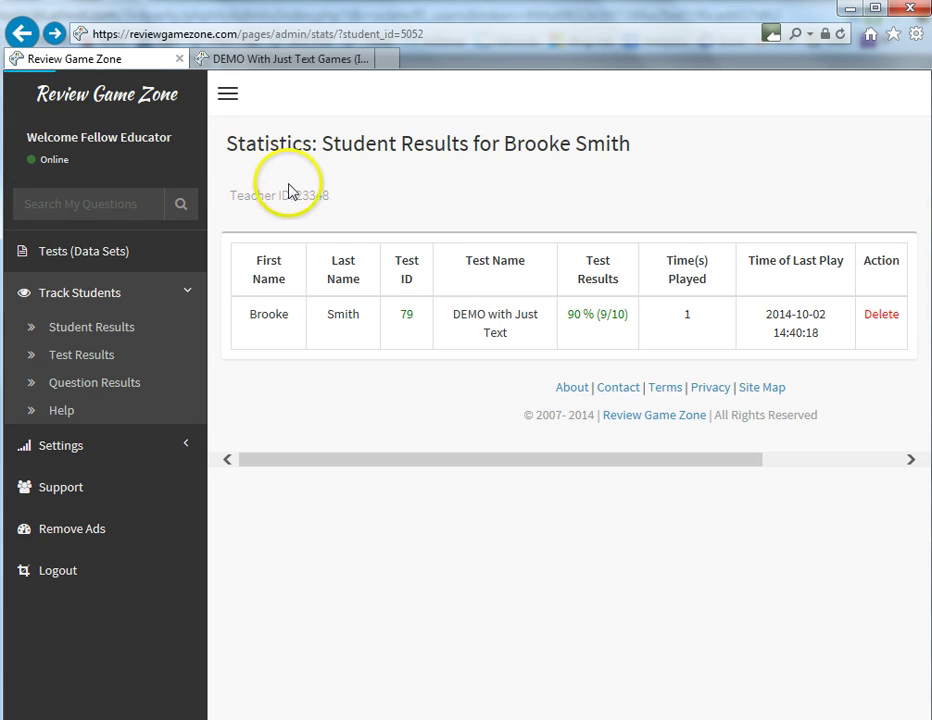
Check the 90% test's answers to 'These animals can fly' and '1 + 1 =', then go back
click(605, 315)
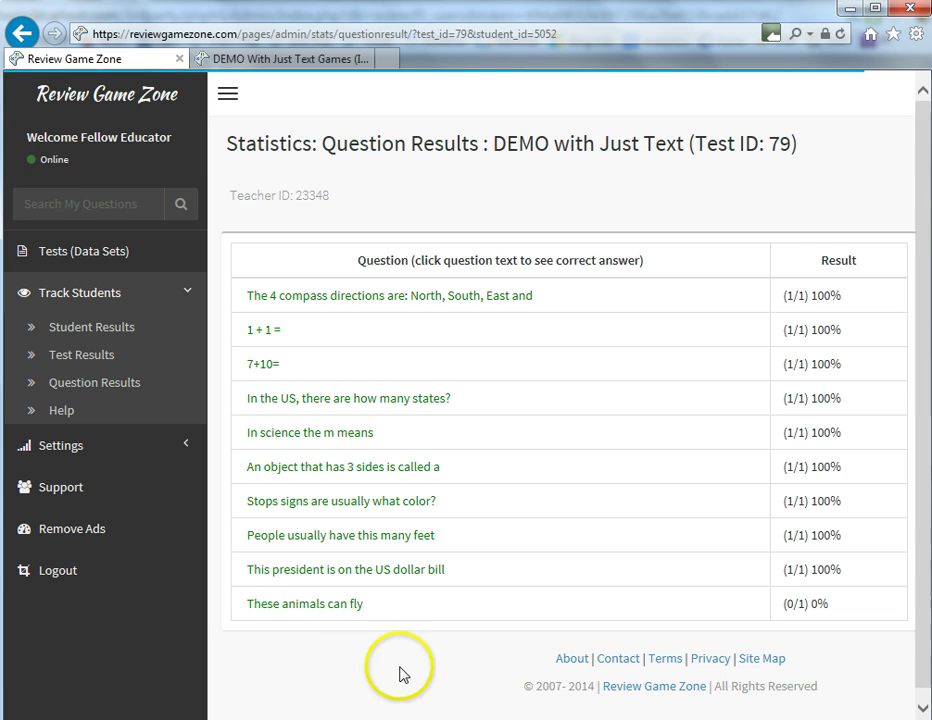
click(323, 605)
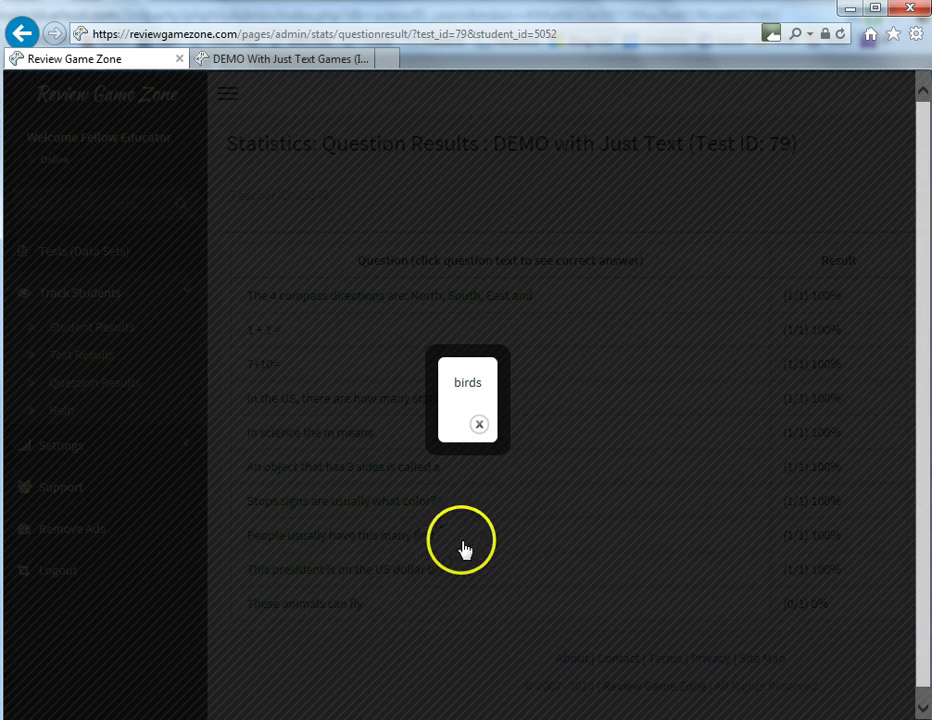
click(478, 431)
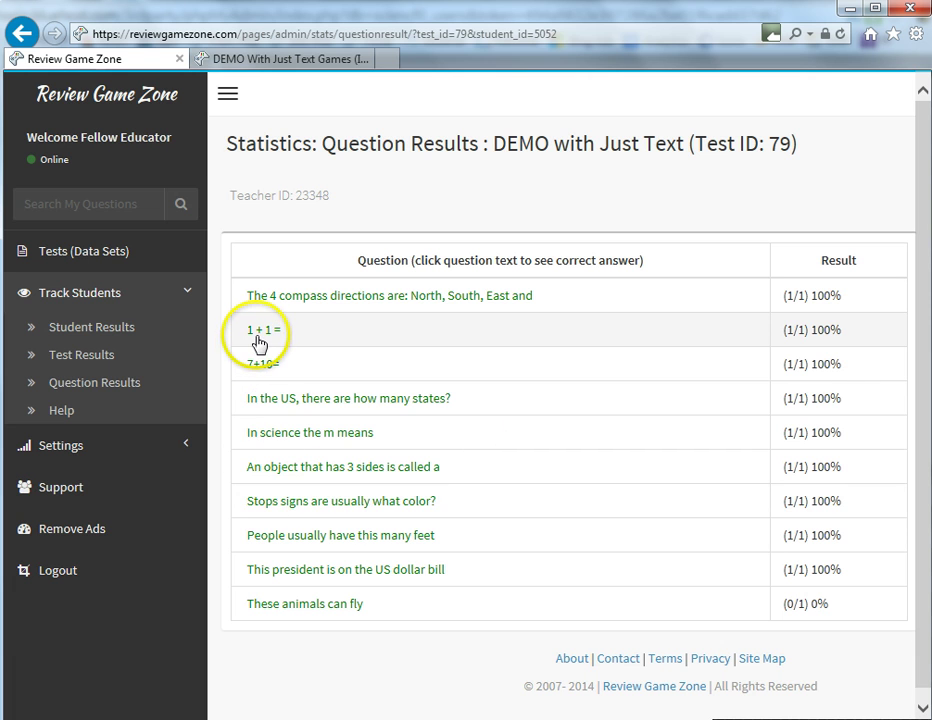
click(262, 340)
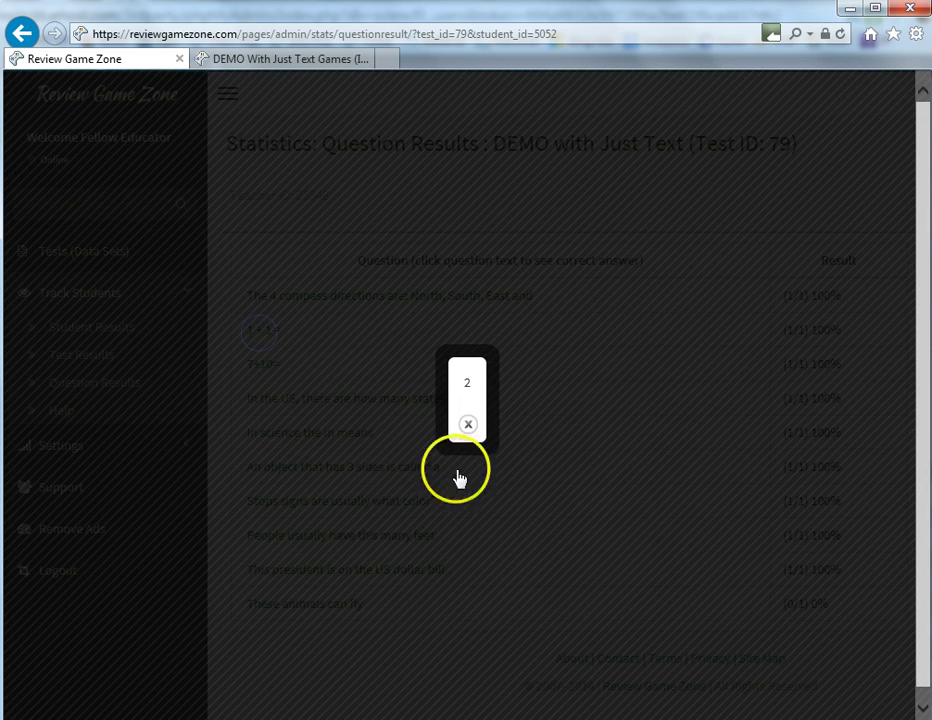
click(468, 426)
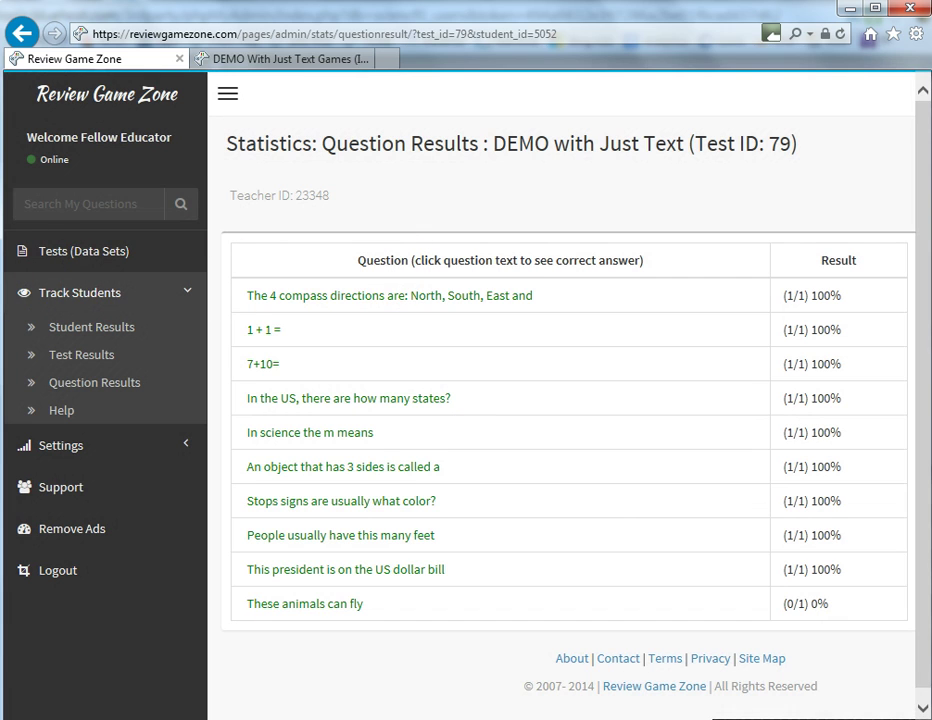
click(21, 33)
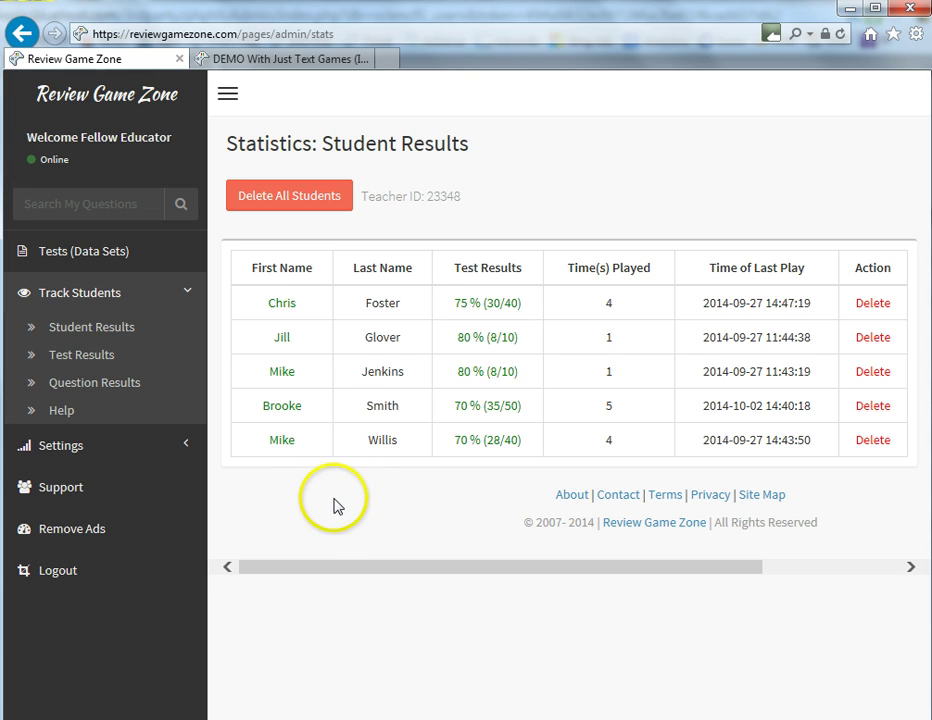
click(289, 408)
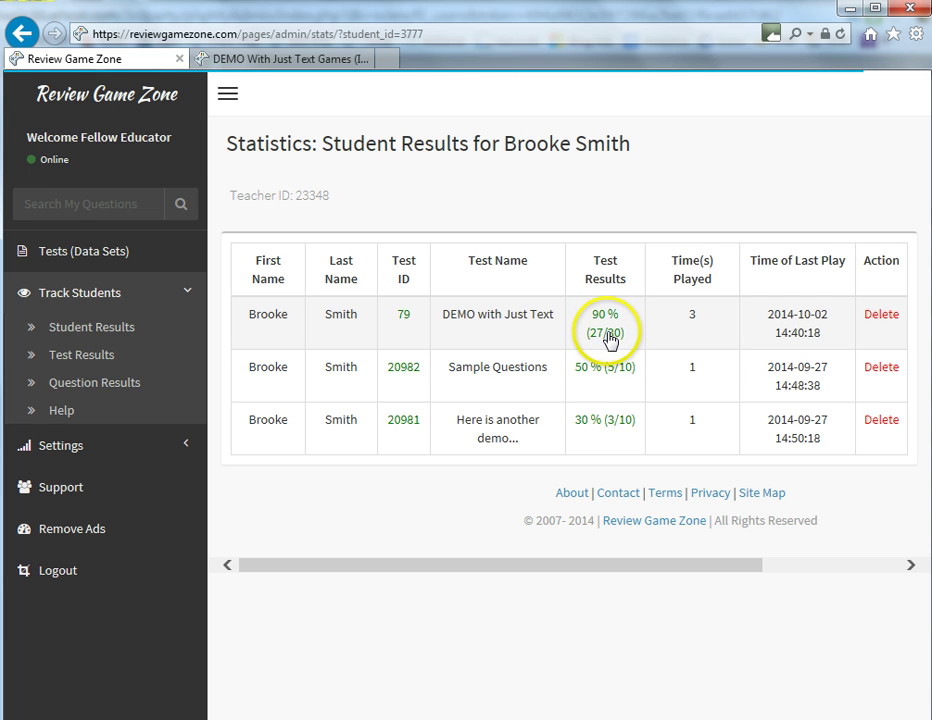
click(605, 332)
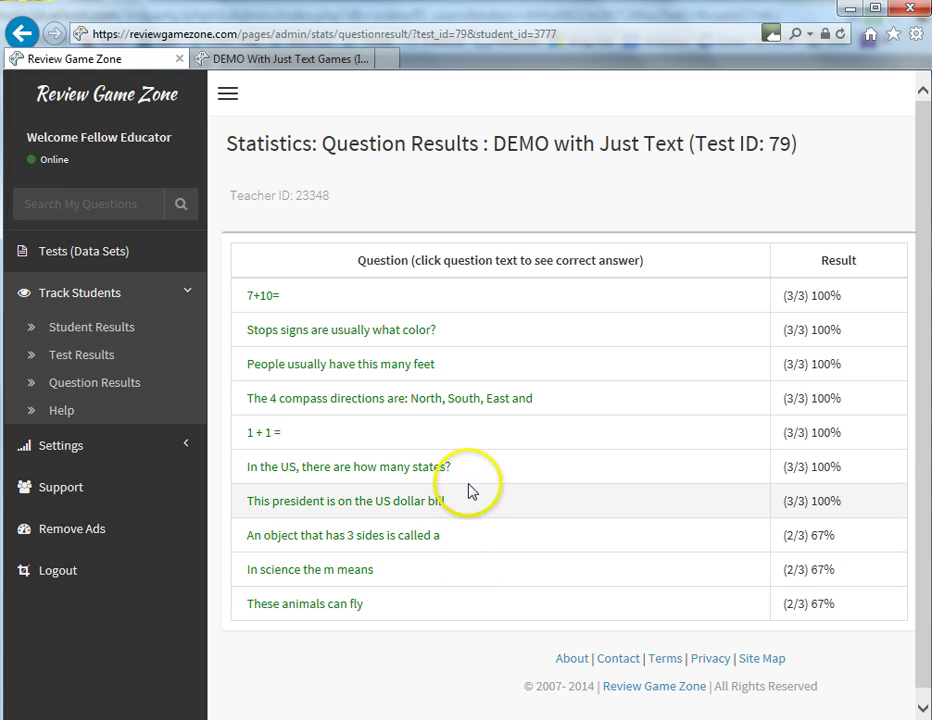
click(22, 35)
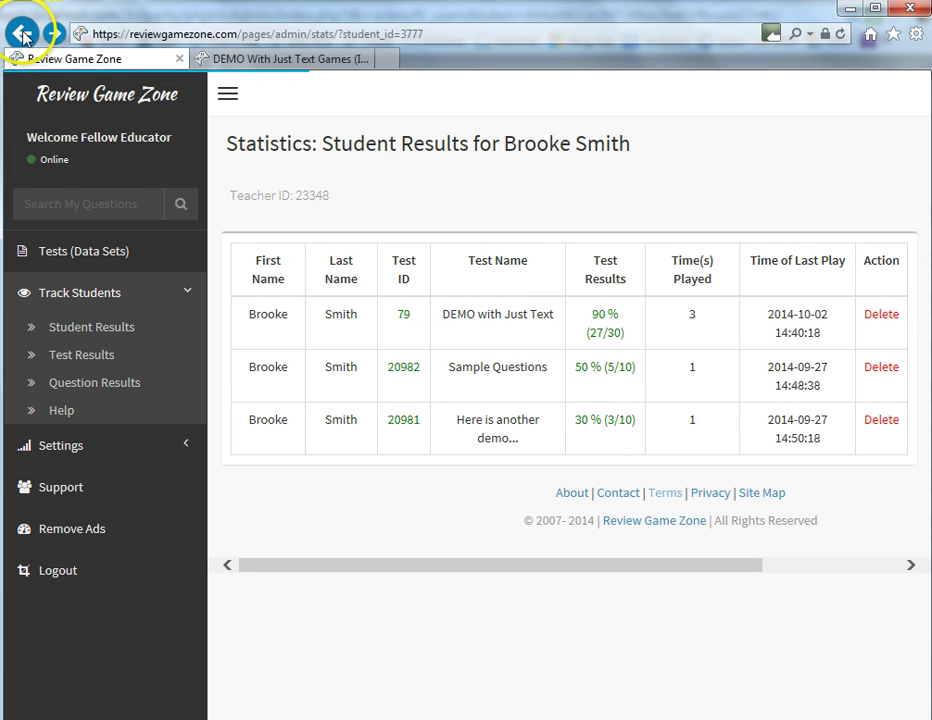
click(24, 36)
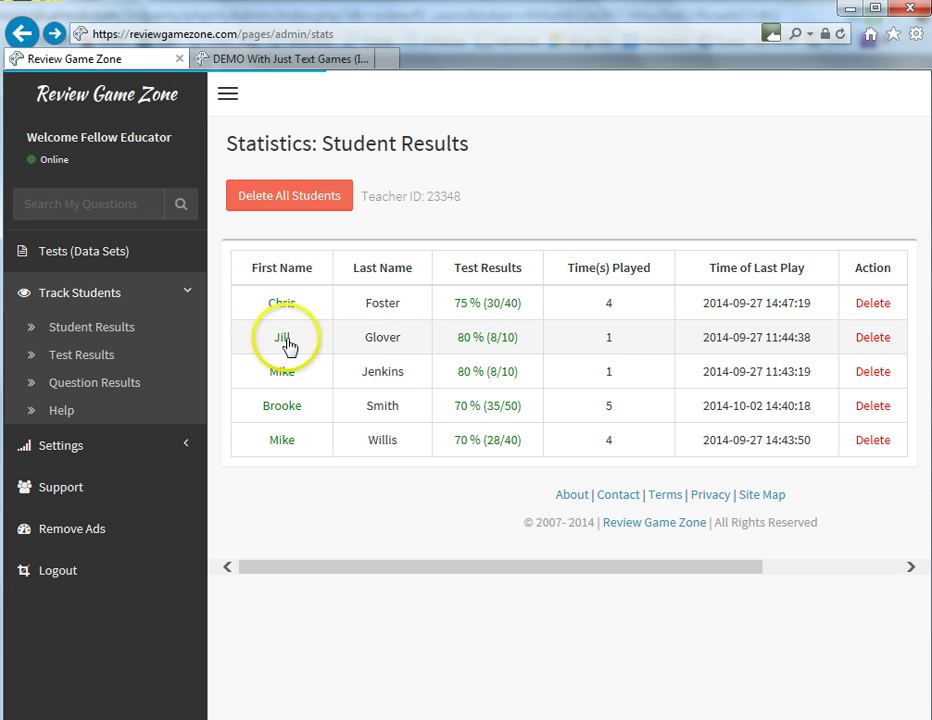
click(284, 340)
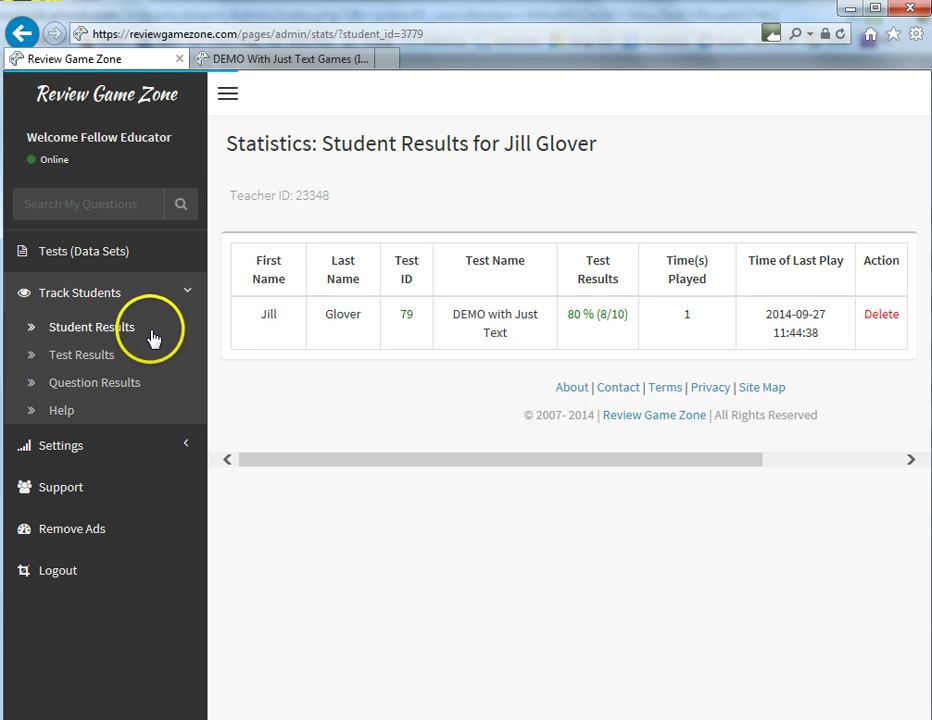
click(22, 32)
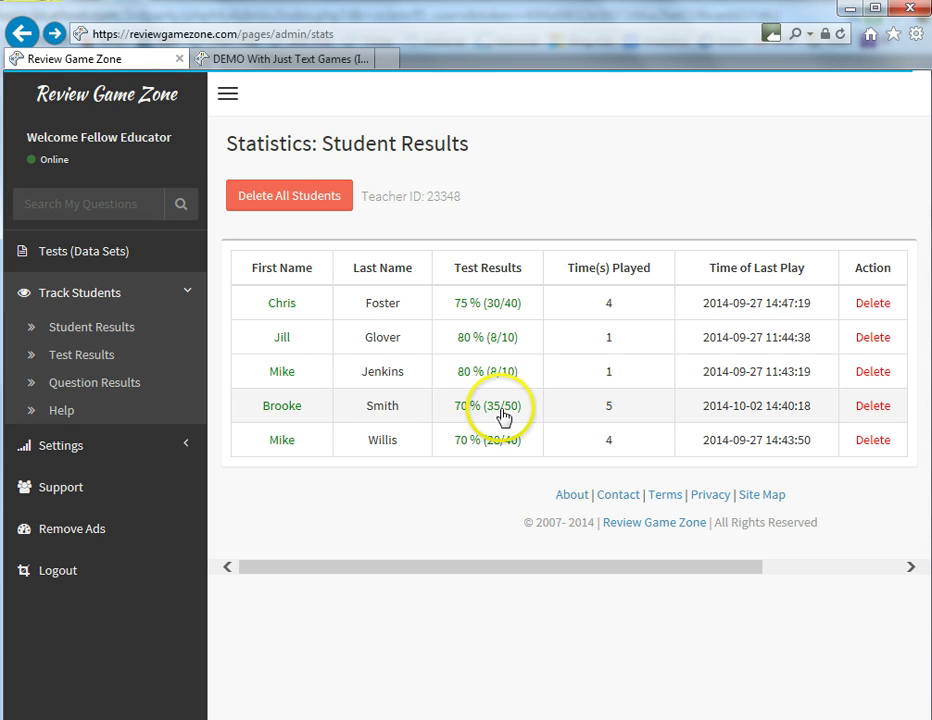
Open the per-question results for the 70% (35/50) record and scroll through them
click(502, 416)
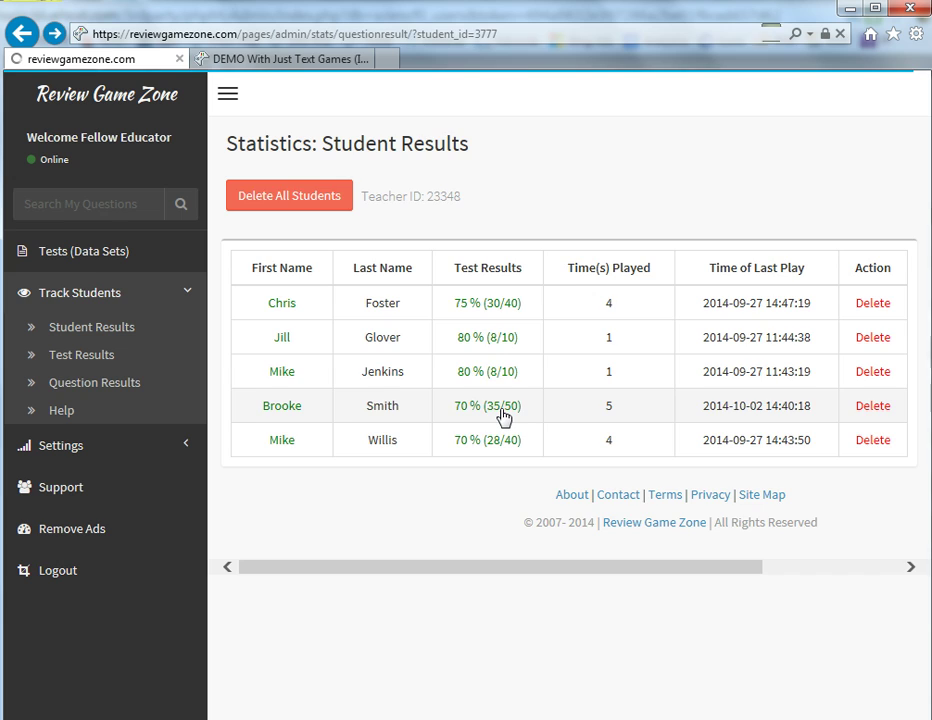
scroll(925, 285, down, 5)
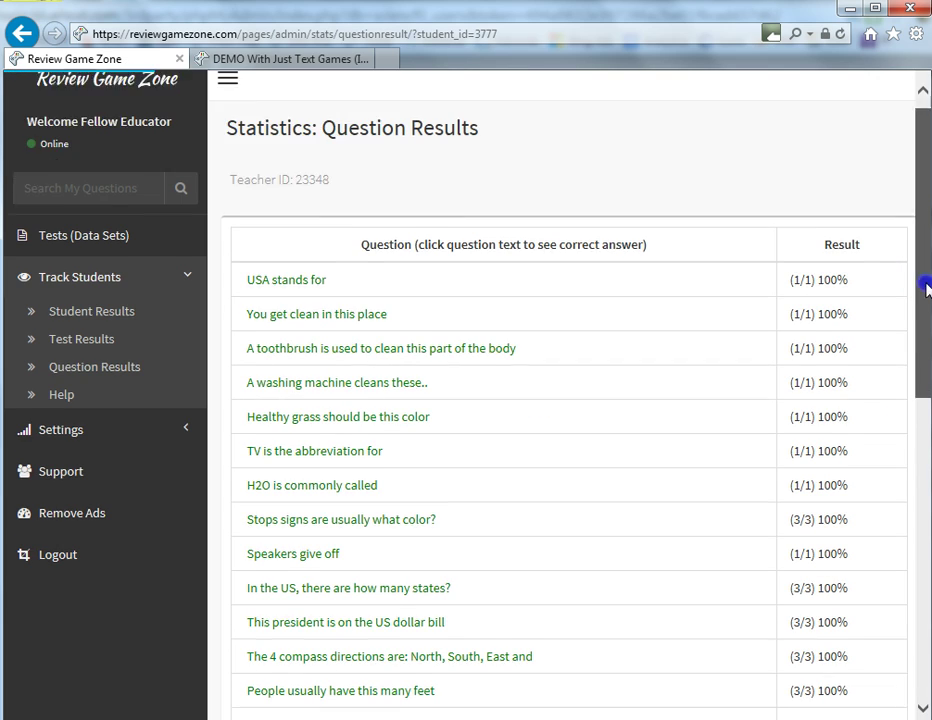
scroll(897, 285, down, 5)
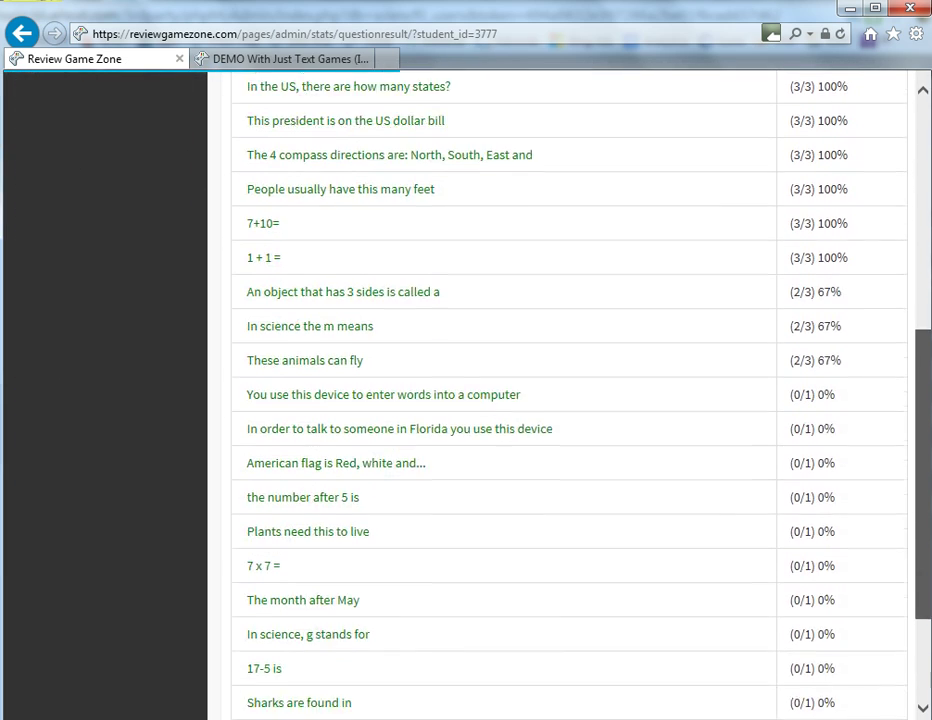
scroll(897, 285, up, 10)
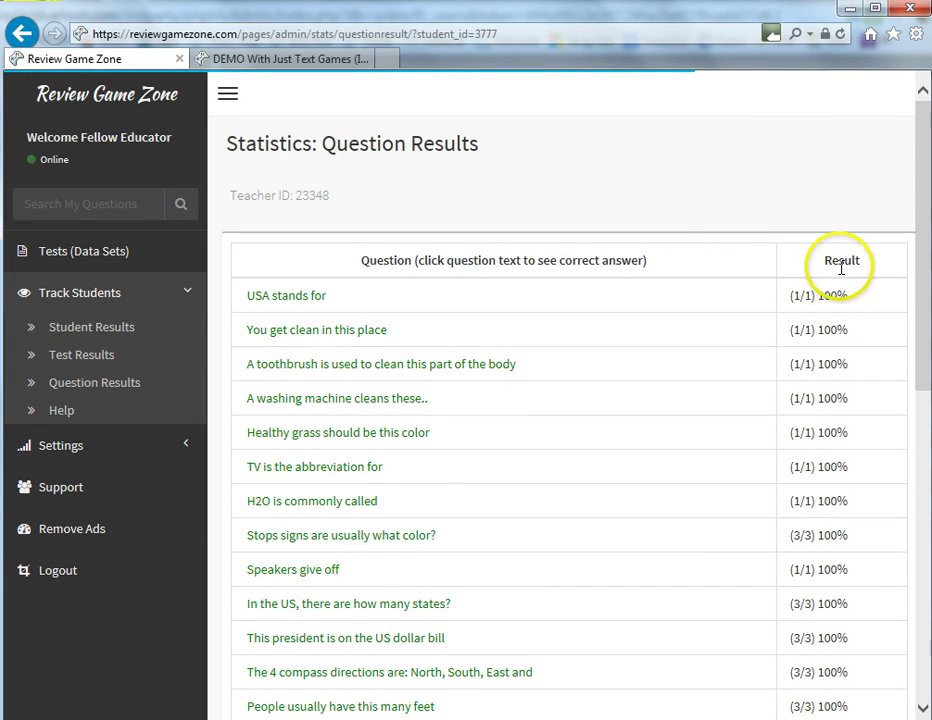
scroll(917, 289, down, 7)
scroll(917, 300, down, 4)
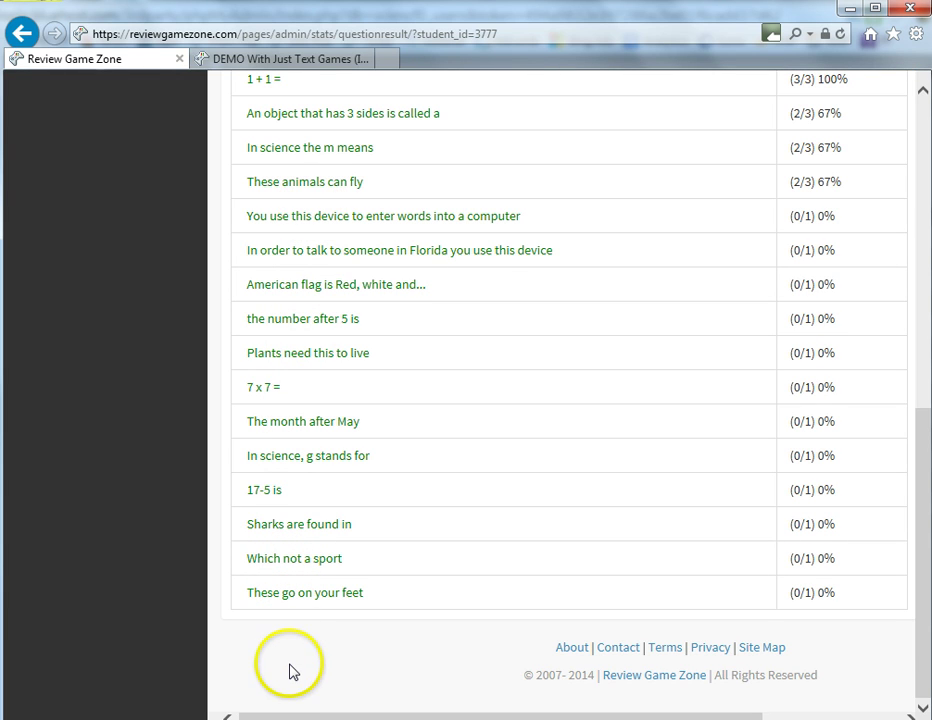
View the correct answer to '17-5 is', then return to Individual Test Results
click(267, 492)
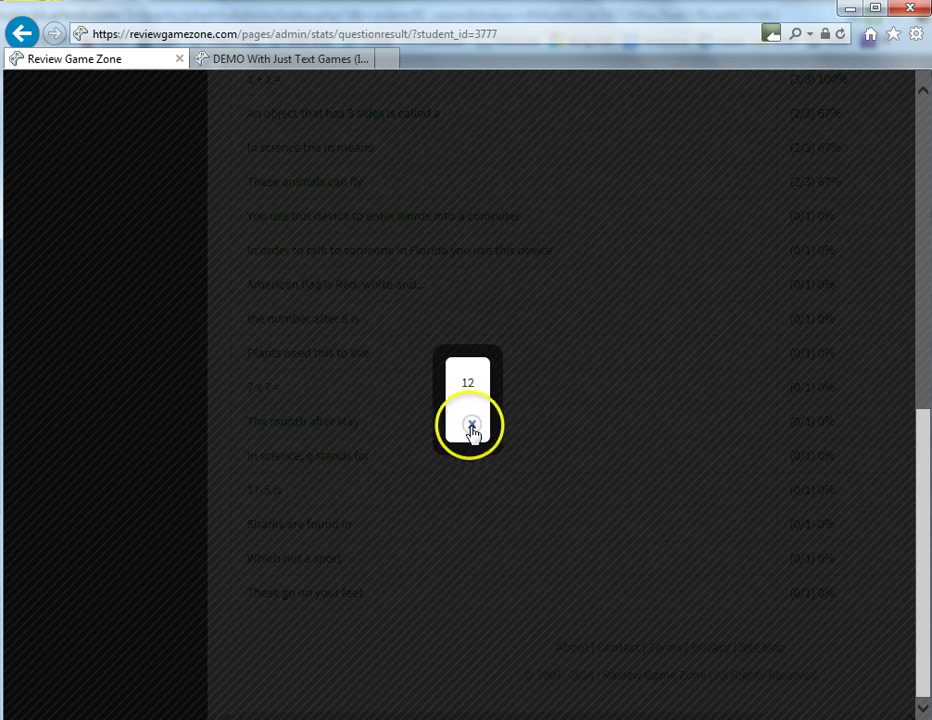
click(472, 427)
scroll(306, 275, up, 4)
scroll(306, 275, up, 3)
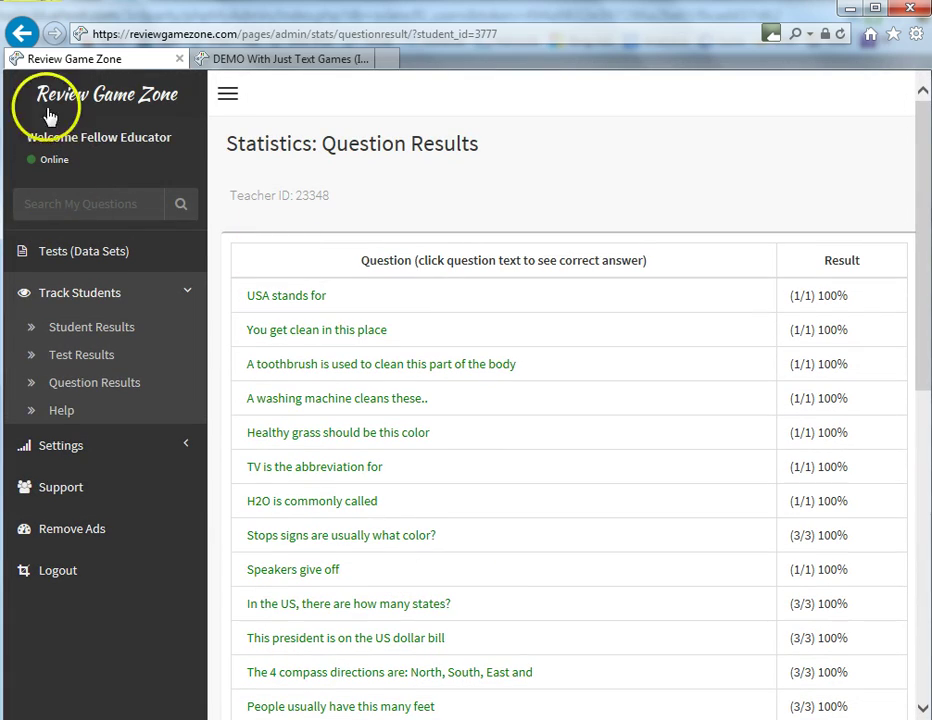
click(20, 34)
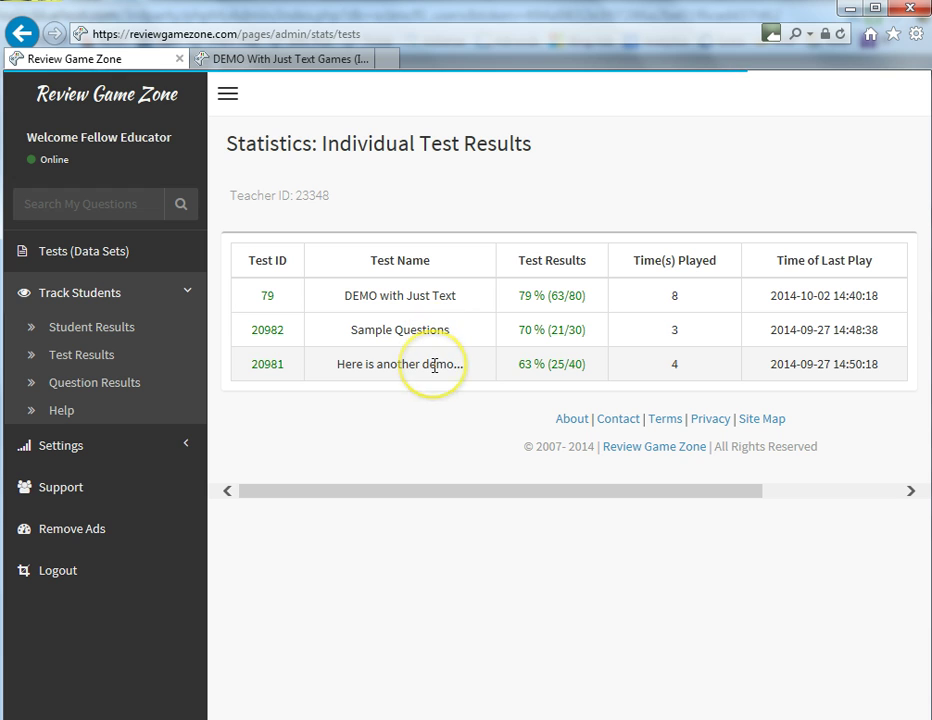
Open test 79's student results and keep one student's question breakdown in a new tab
click(268, 297)
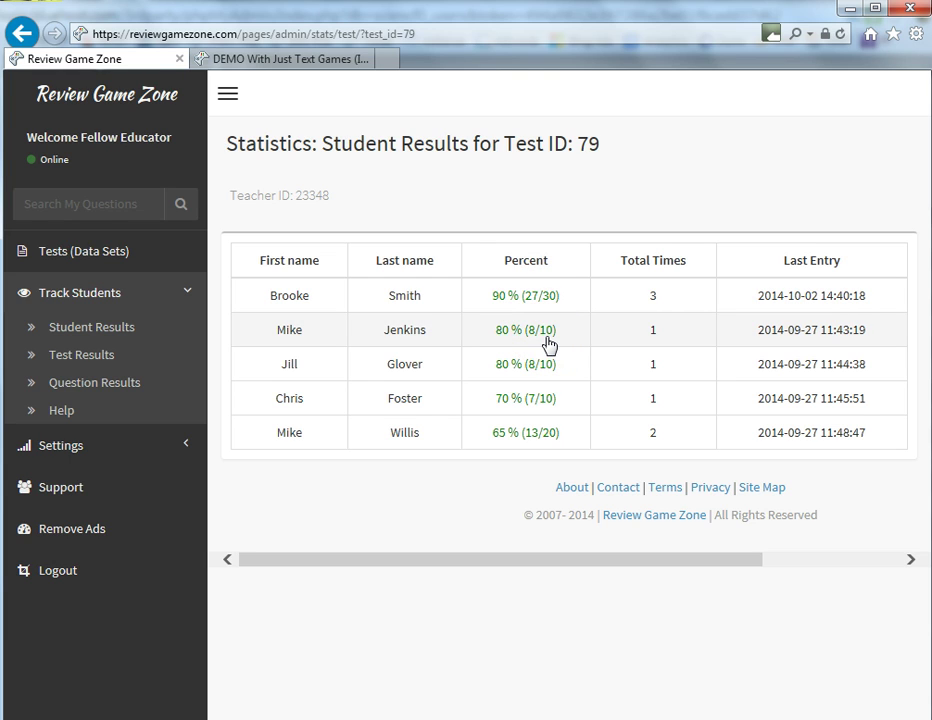
click(525, 369)
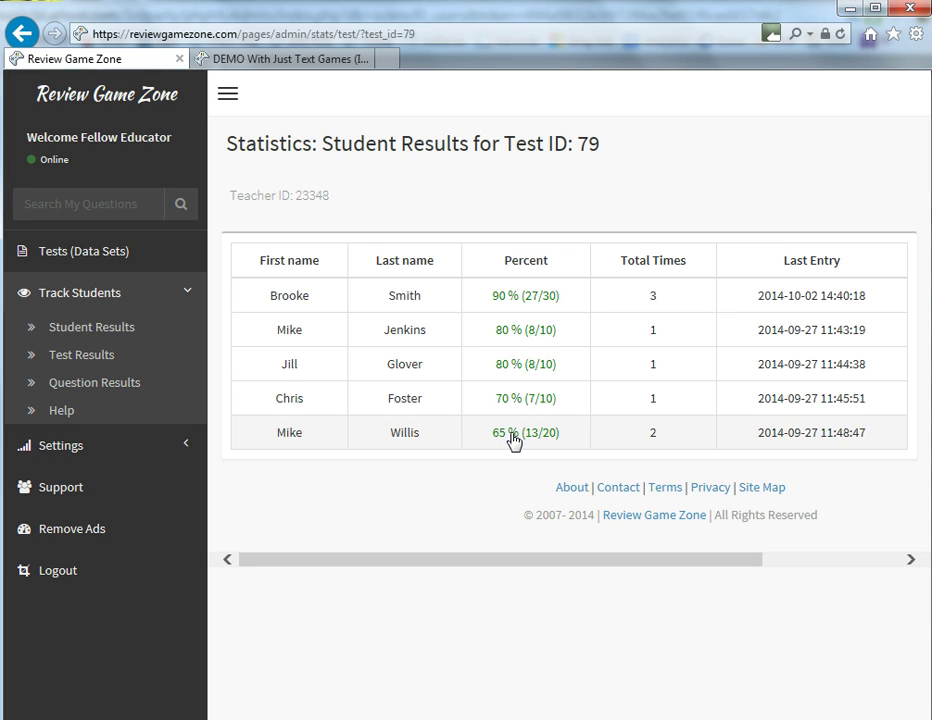
click(513, 437)
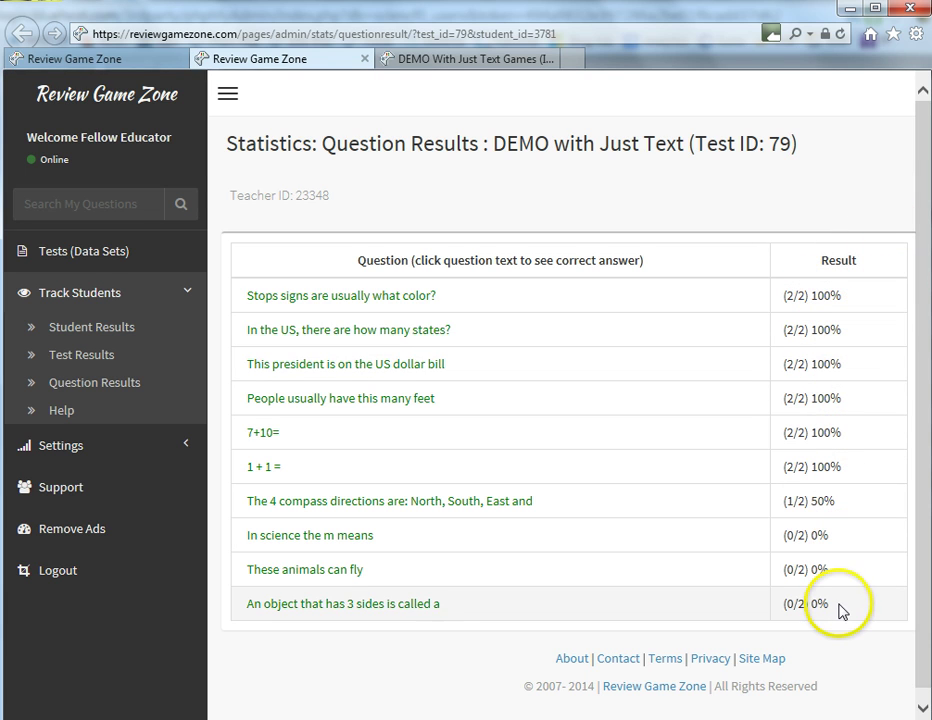
click(62, 57)
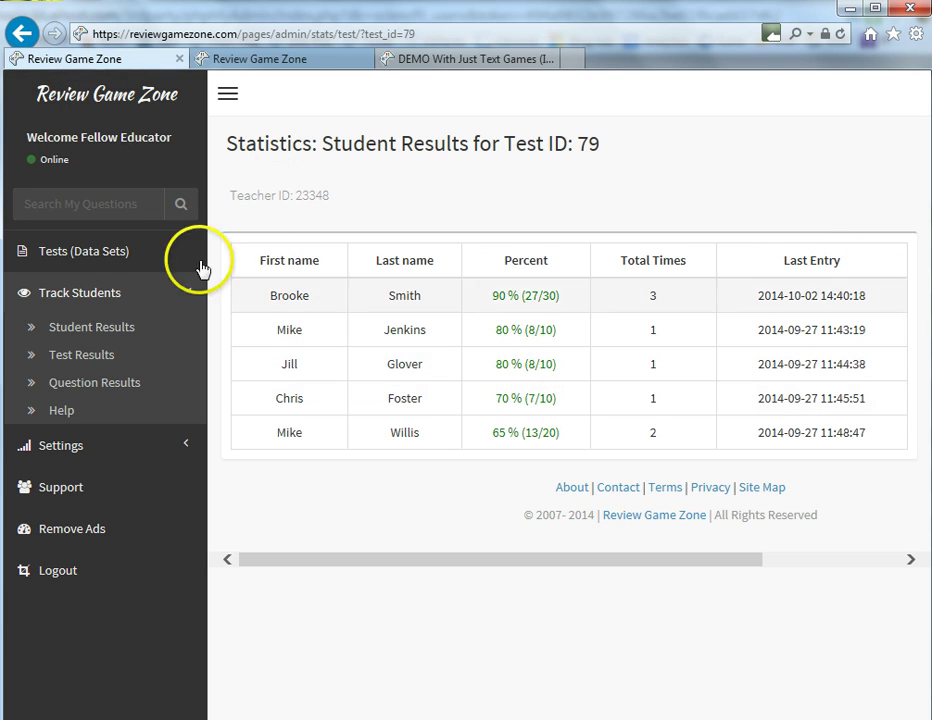
Check the 79% (63/80) per-question results for DEMO with Just Text, then return
click(24, 33)
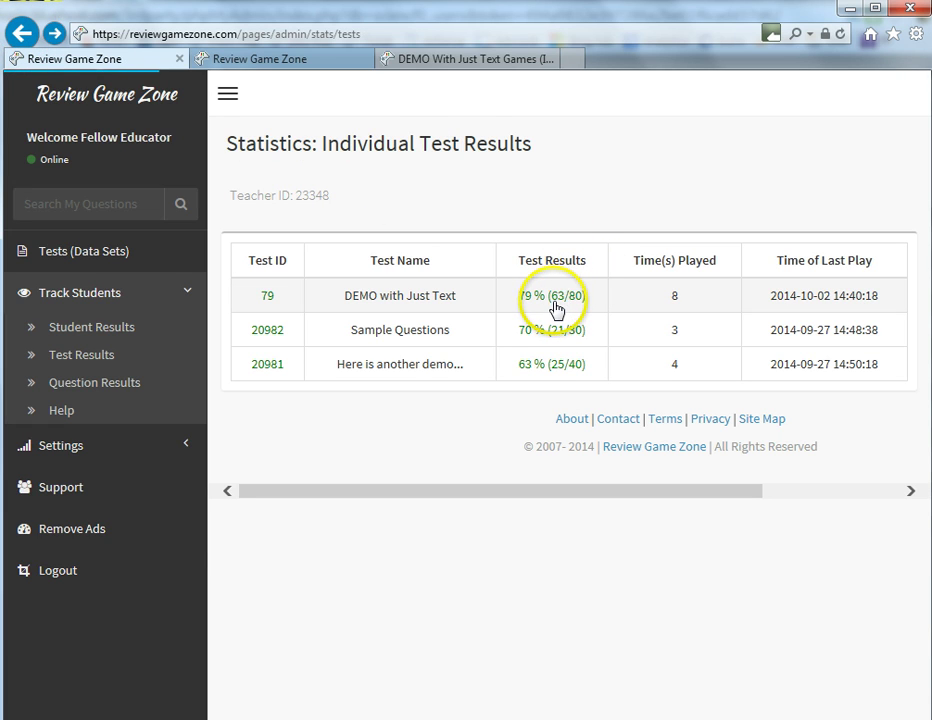
click(557, 297)
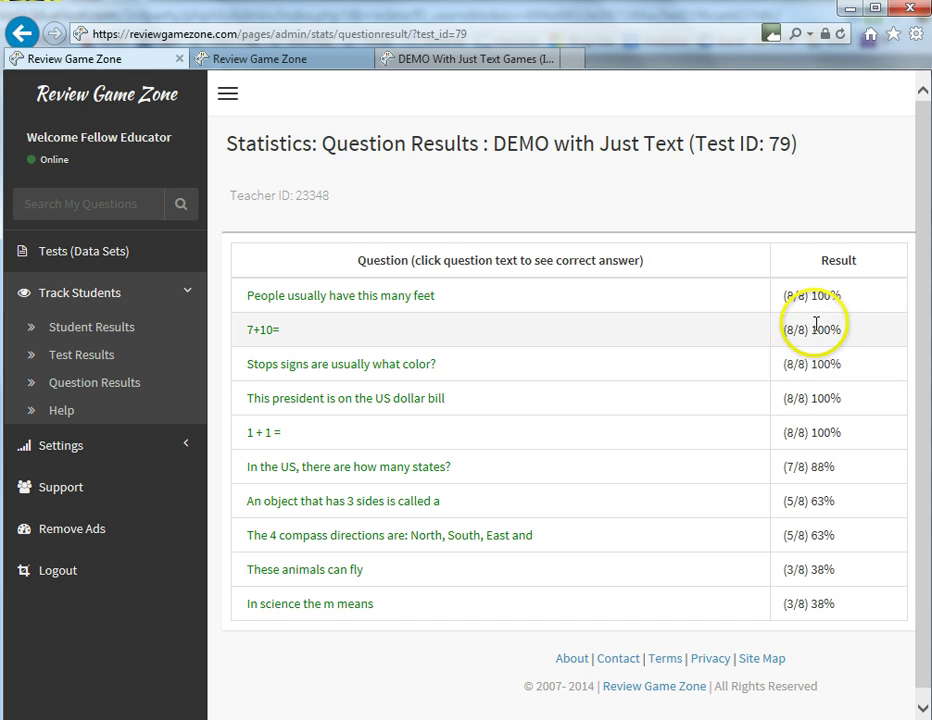
click(22, 35)
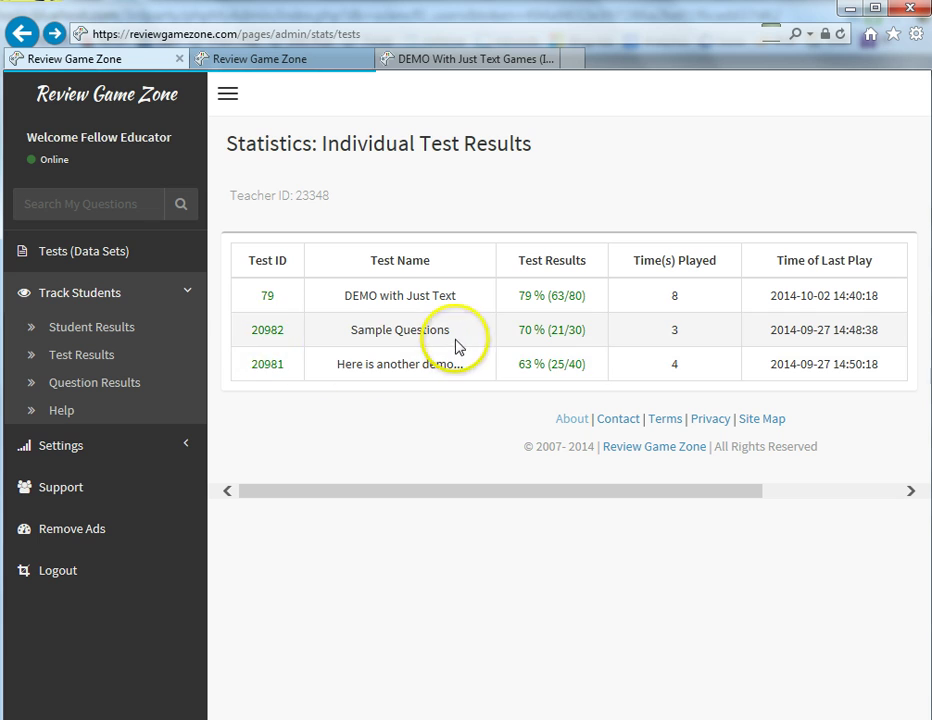
Review test 20982's student results and its 70% (21/30) question breakdown, then show statistics for all questions
click(265, 333)
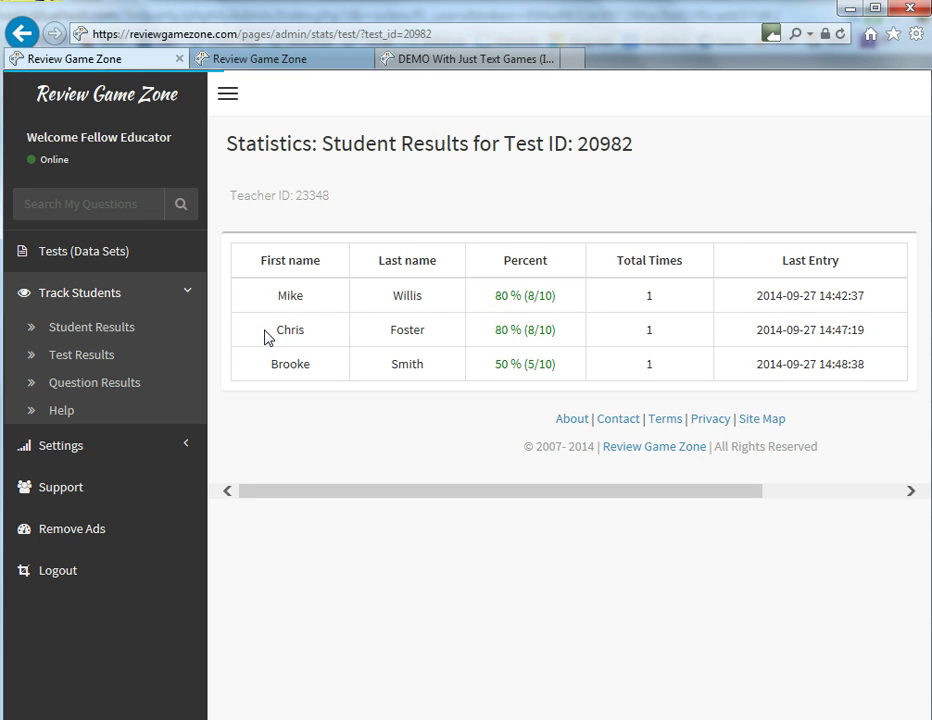
click(22, 32)
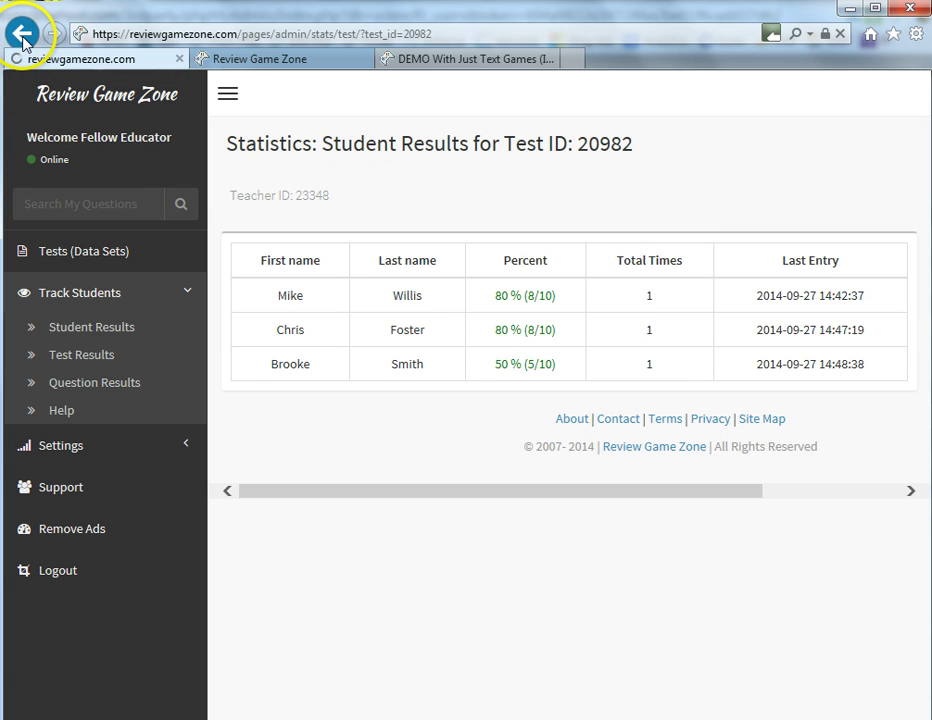
click(555, 565)
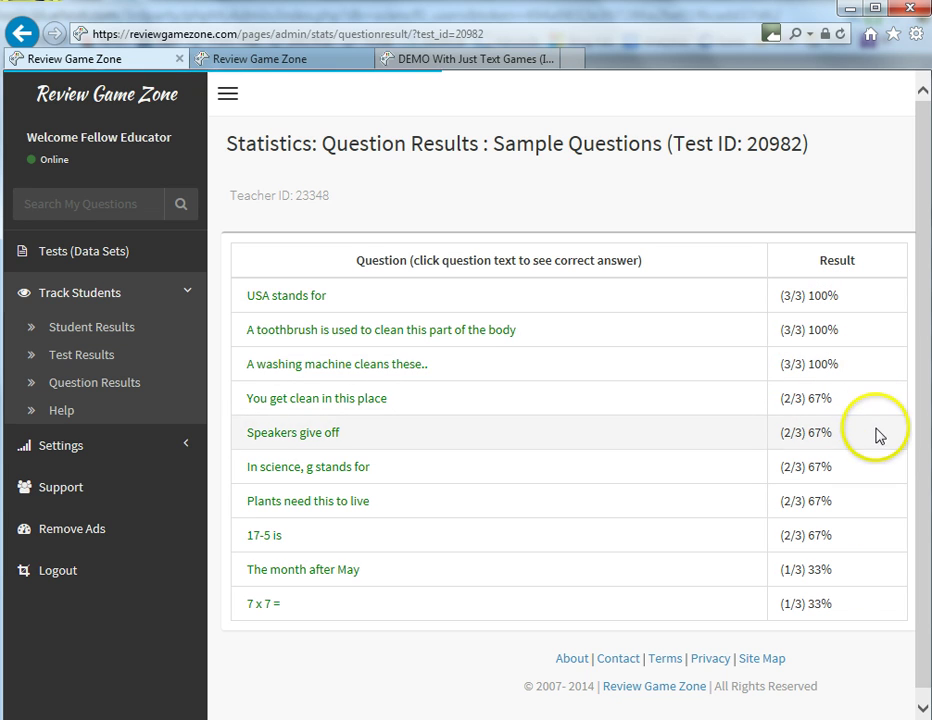
click(27, 35)
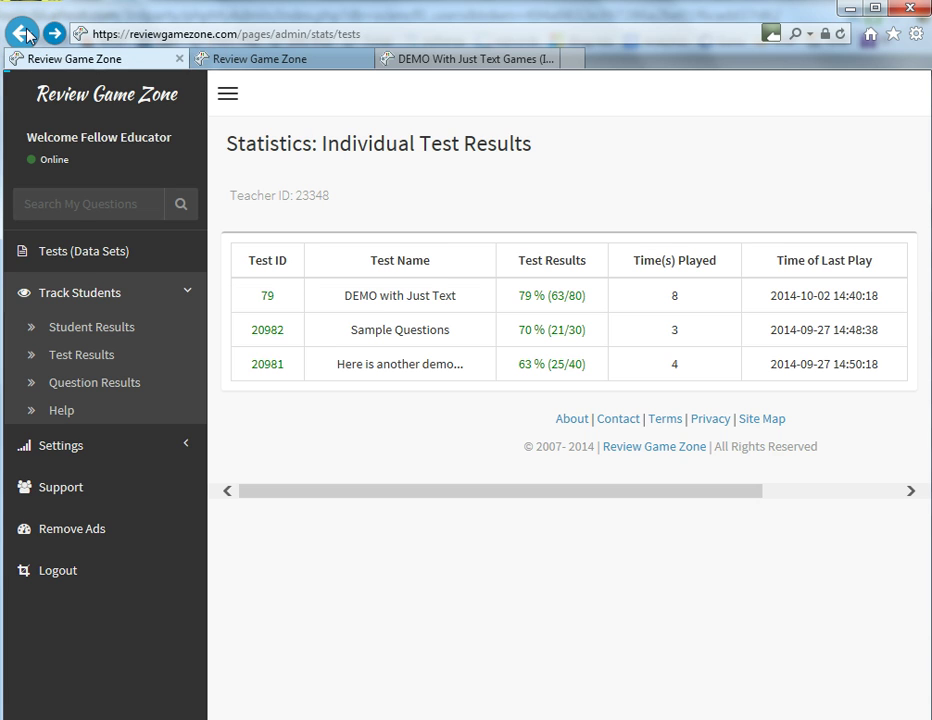
click(125, 356)
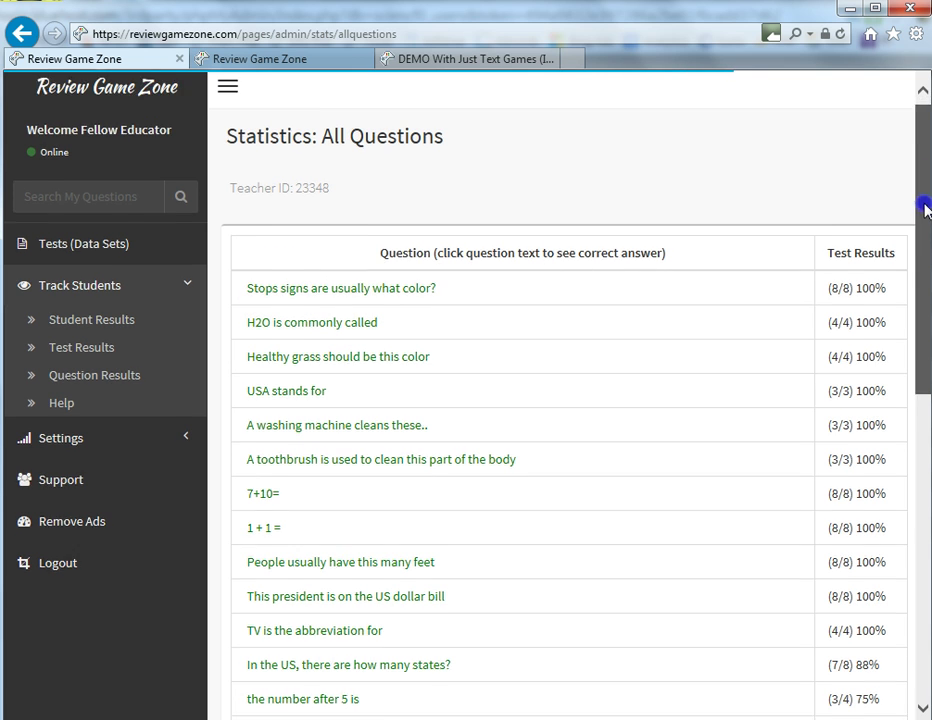
drag(923, 202, 923, 530)
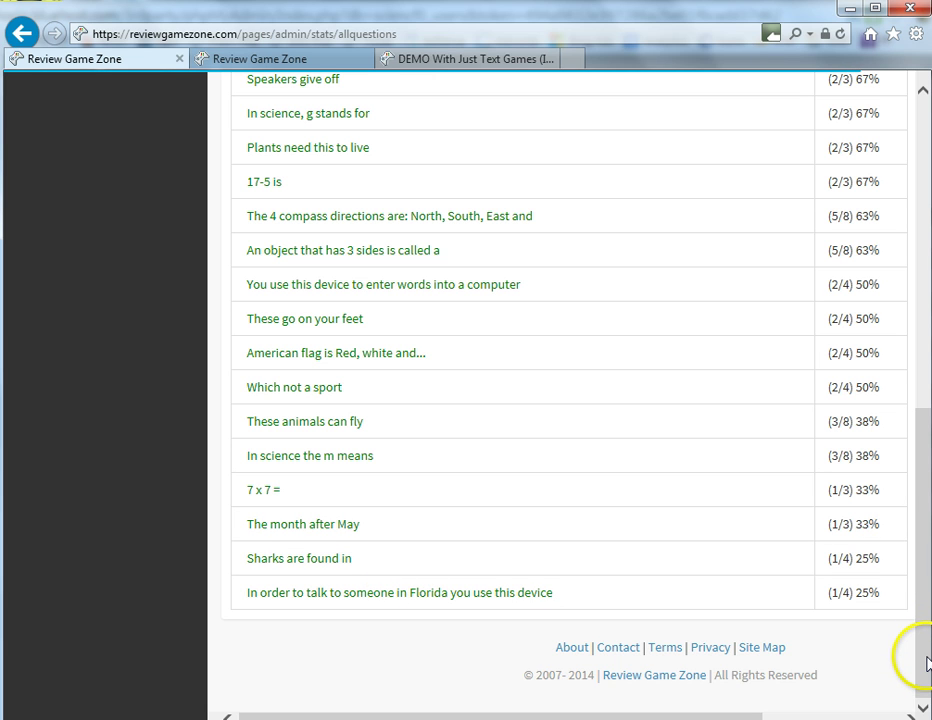
mouse_move(926, 665)
mouse_down()
mouse_move(909, 505)
mouse_move(926, 547)
mouse_move(926, 665)
mouse_up()
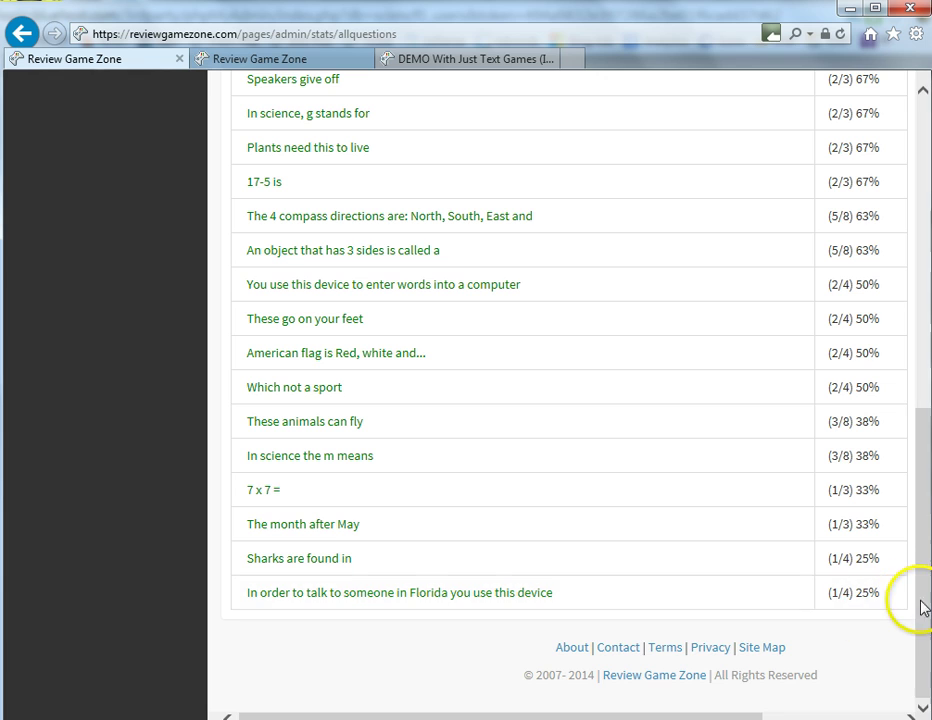
drag(922, 607, 910, 280)
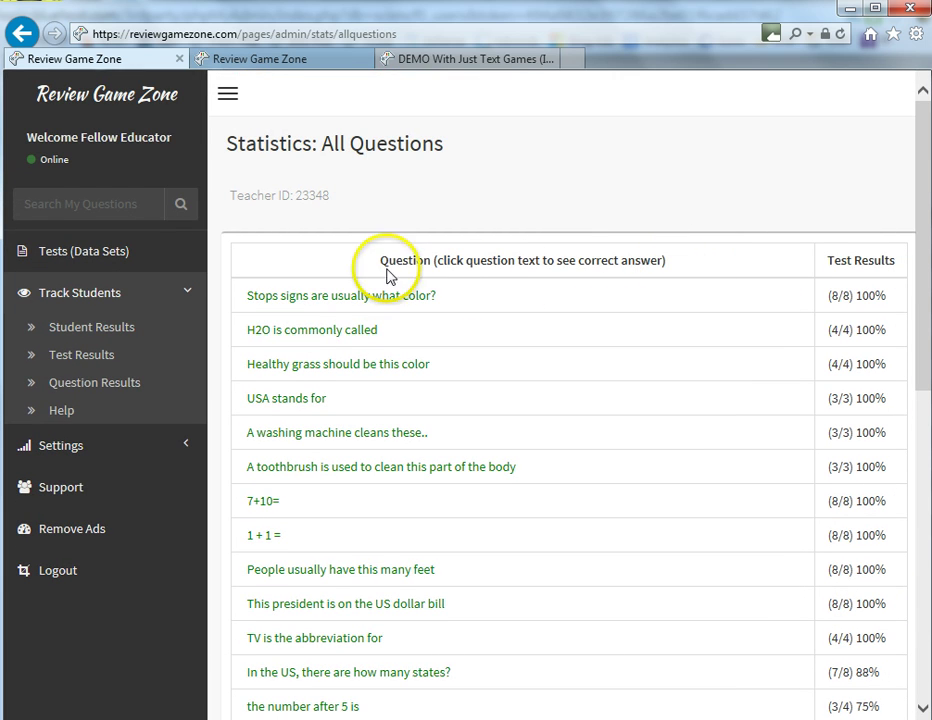
Open the Track Students help overview and scroll down to where it explains how teachers enable student tracking
click(62, 413)
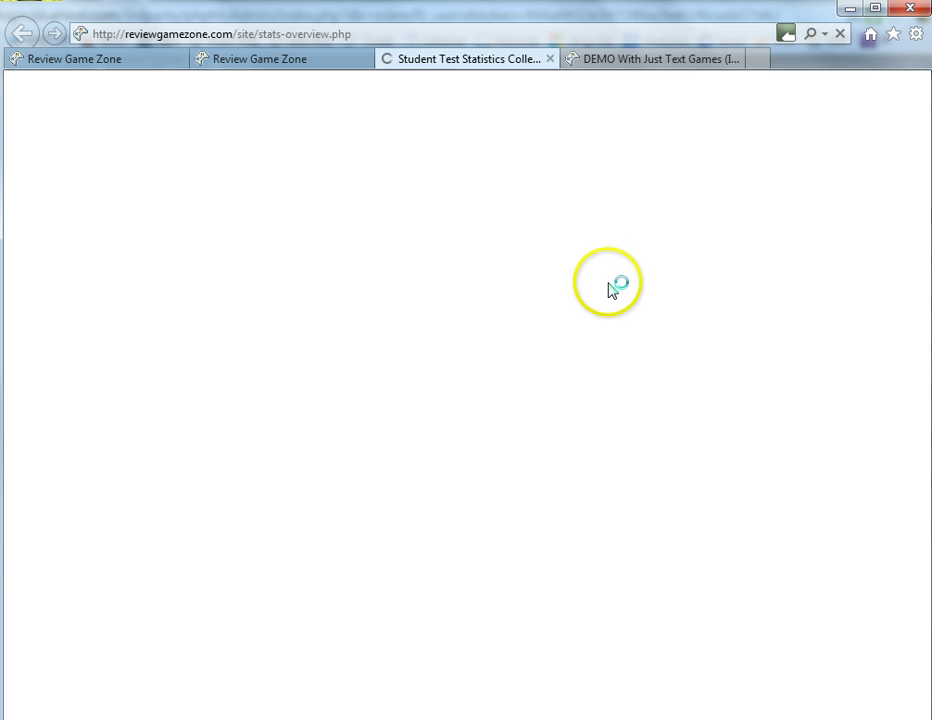
scroll(462, 404, down, 1)
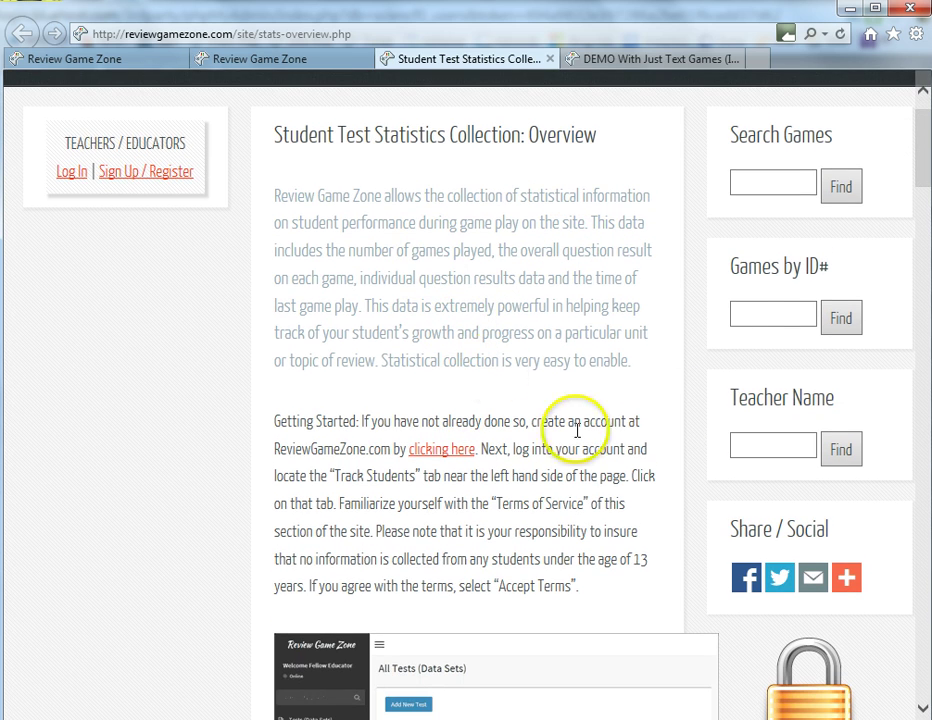
drag(925, 166, 922, 645)
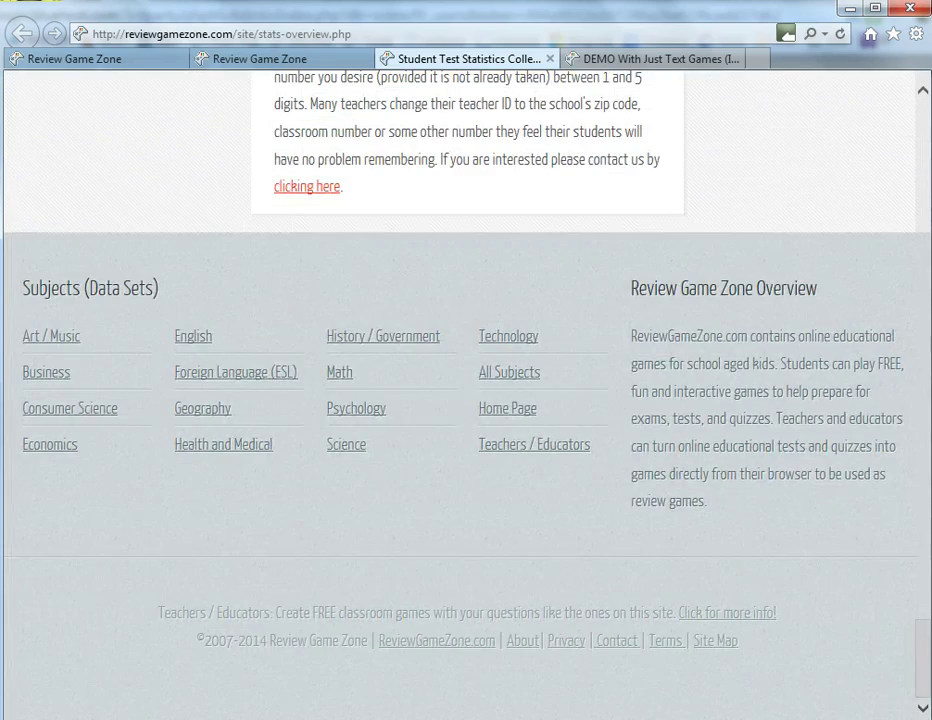